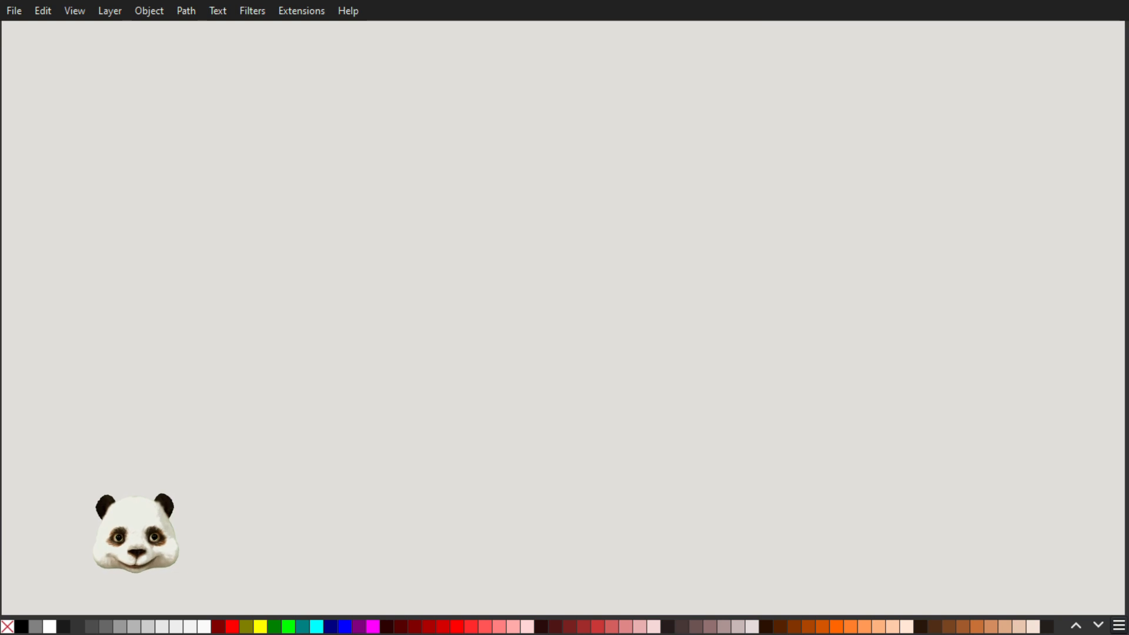
# Paste the copied blue striped banner onto the canvas
pyautogui.hotkey('ctrl', 'v')
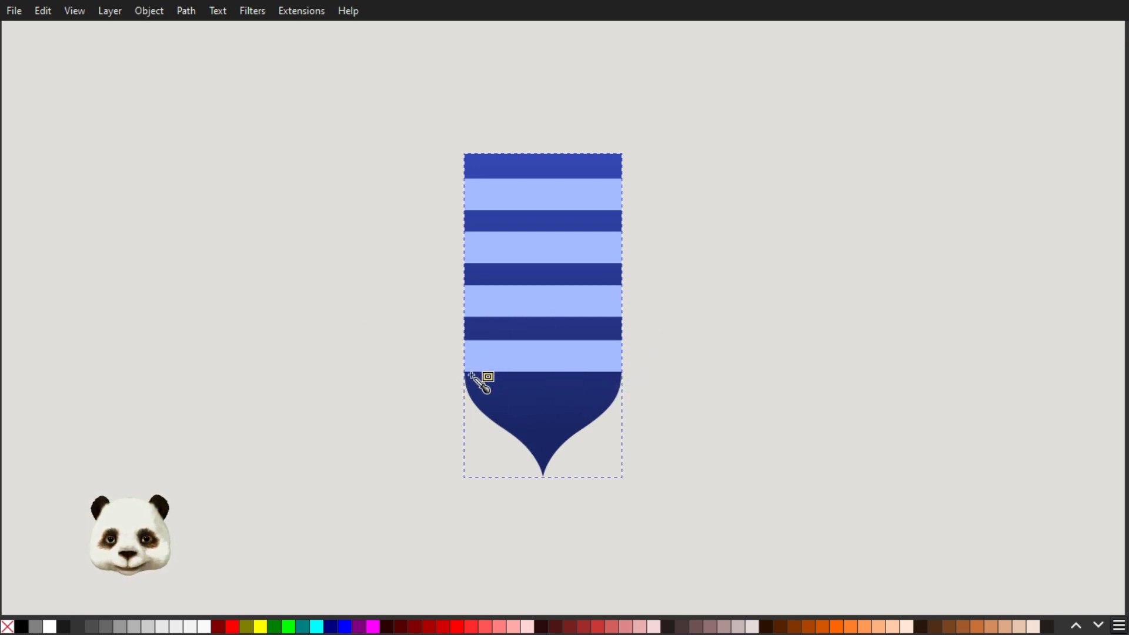
# Examine the curved edges and pointed tip of the striped banner up close, and view the whole shape
pyautogui.scroll(3, 538, 438)
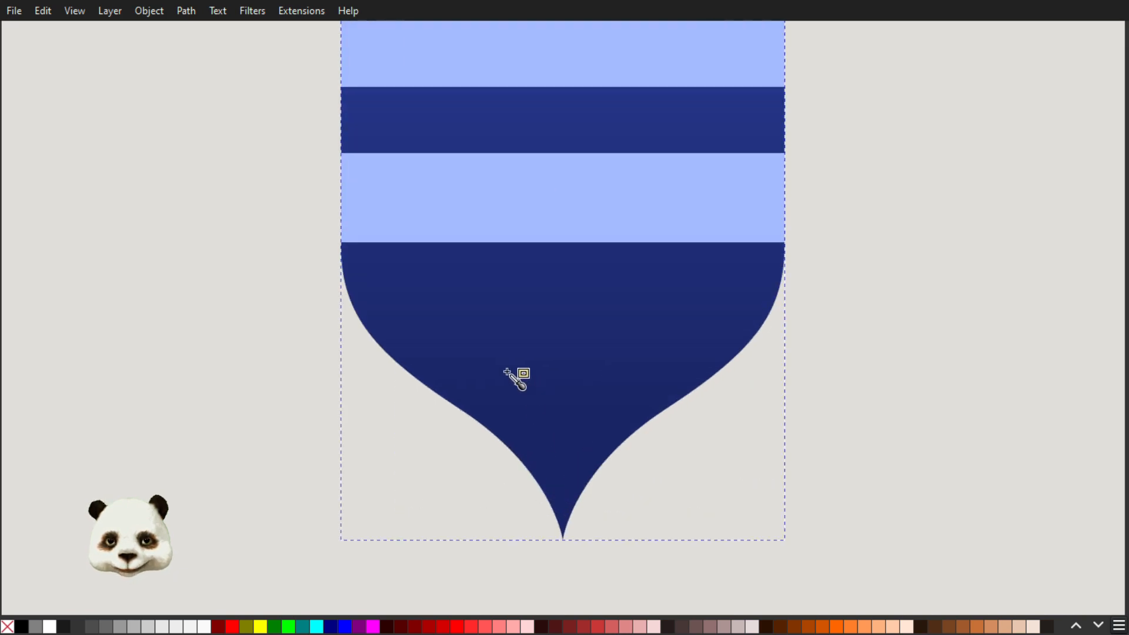
pyautogui.scroll(1, 352, 285)
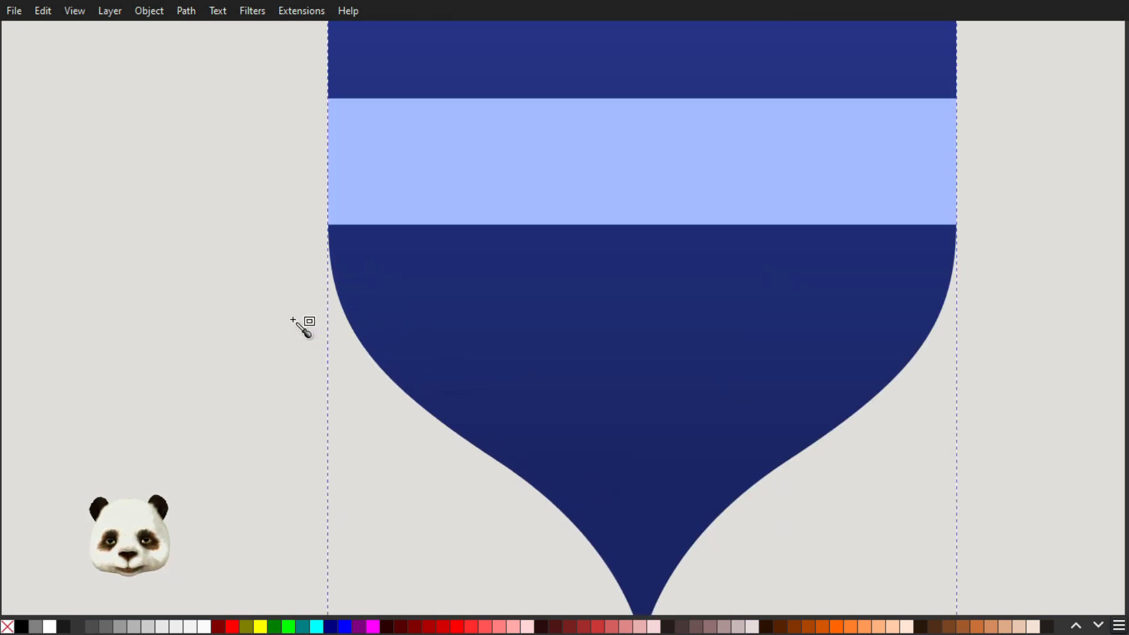
pyautogui.scroll(-2, 590, 555)
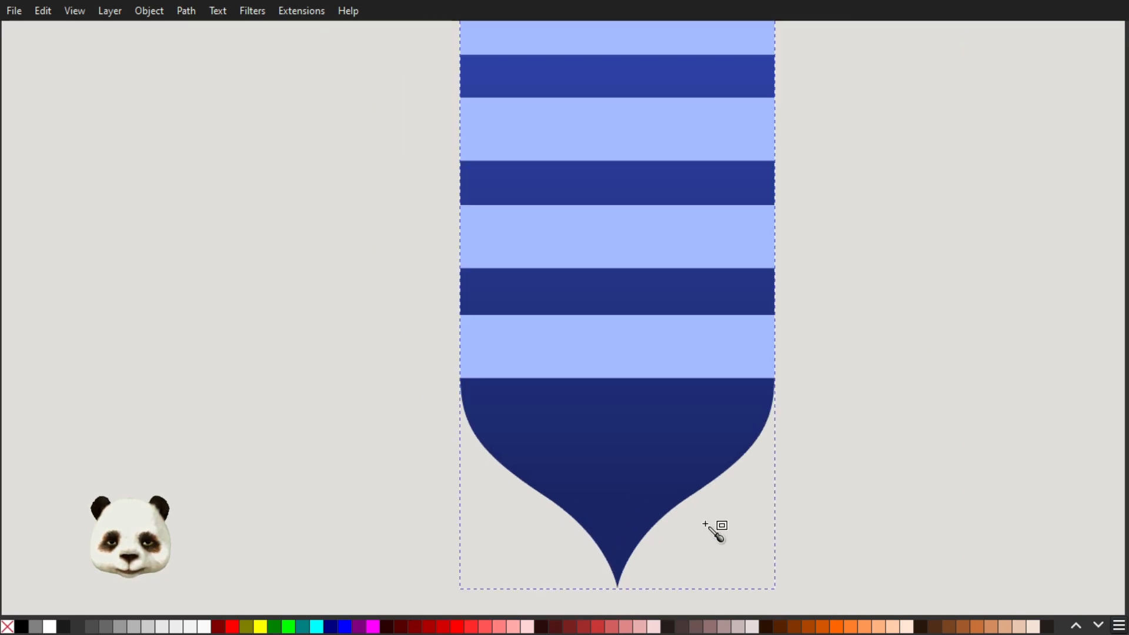
pyautogui.scroll(2, 707, 555)
pyautogui.moveTo(693, 313); pyautogui.dragTo(710, 313)
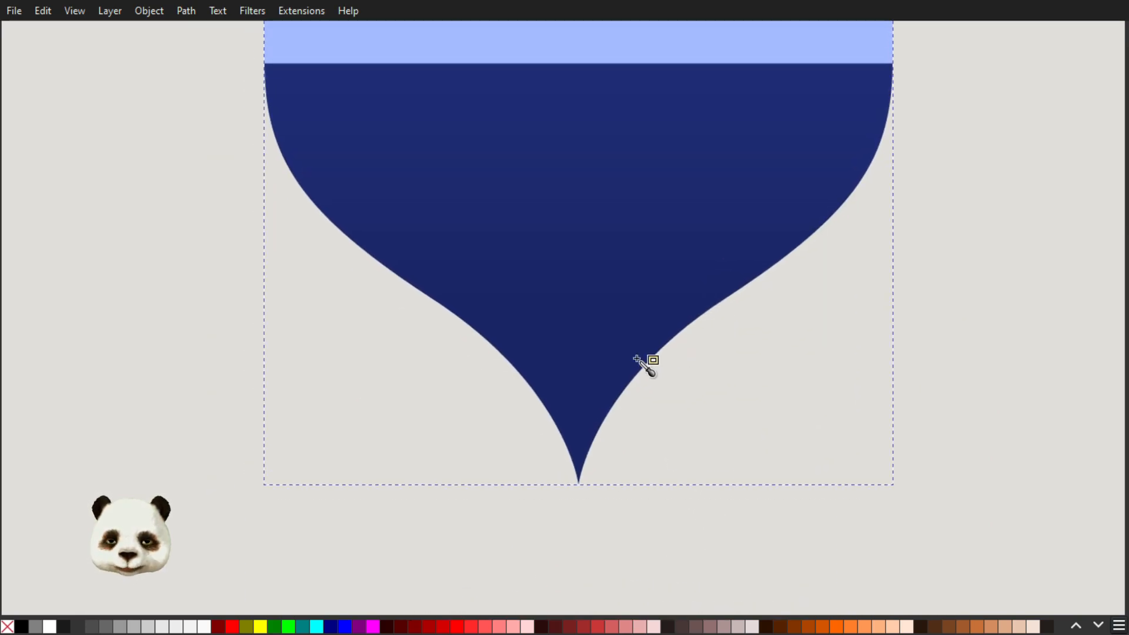
pyautogui.scroll(2, 597, 380)
pyautogui.scroll(-2, 547, 363)
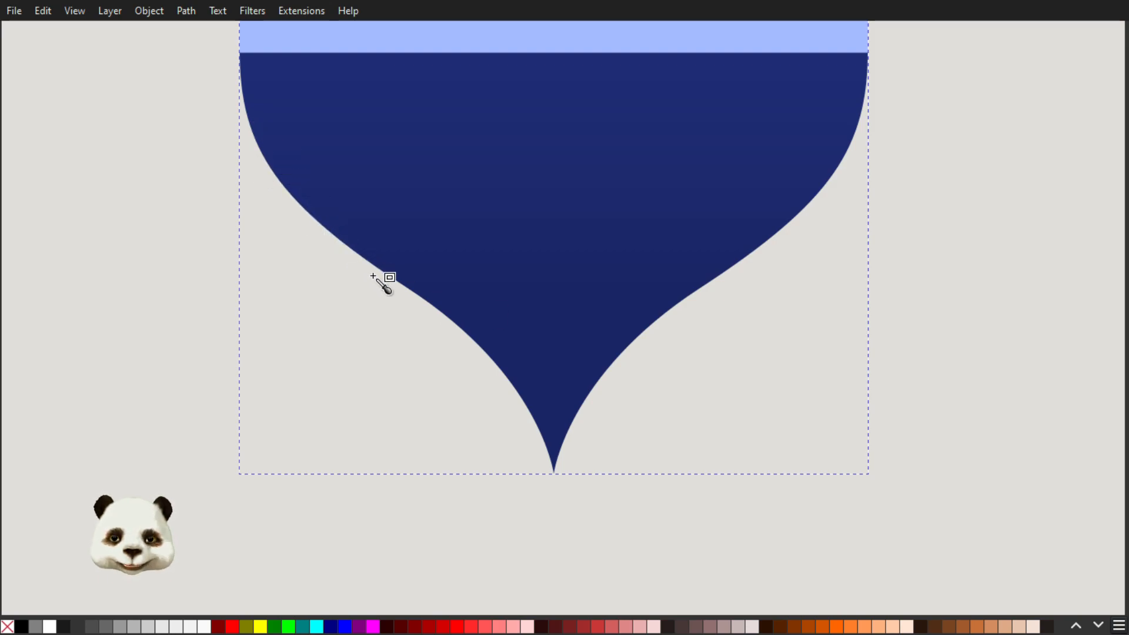
pyautogui.scroll(-2, 372, 274)
pyautogui.moveTo(418, 248); pyautogui.dragTo(436, 361)
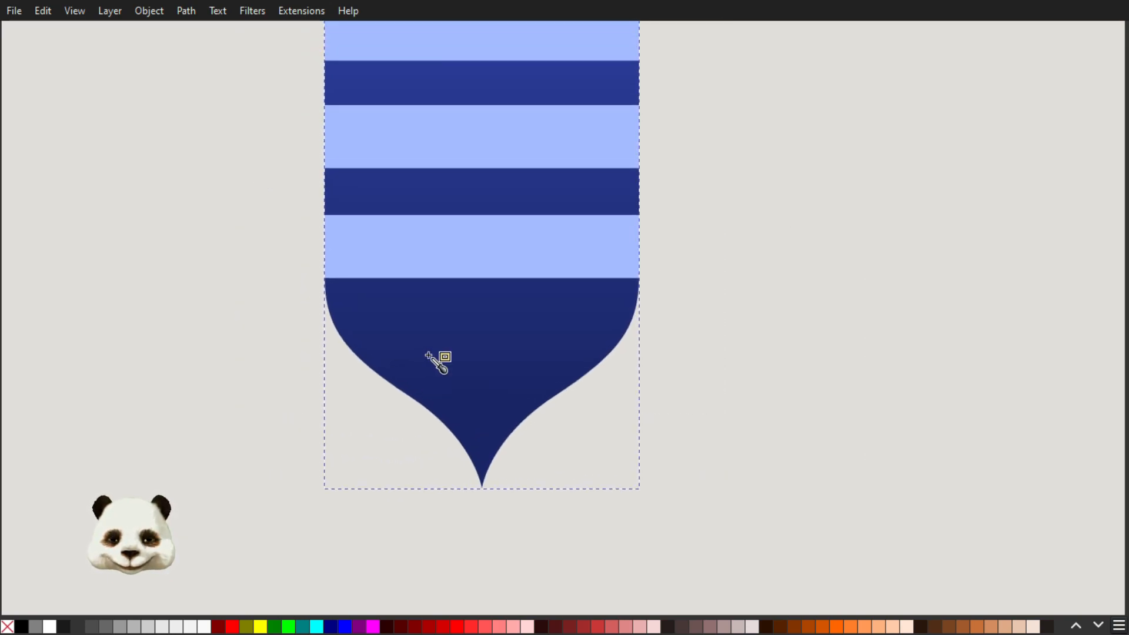
pyautogui.scroll(-1, 446, 348)
pyautogui.moveTo(544, 312); pyautogui.dragTo(554, 381)
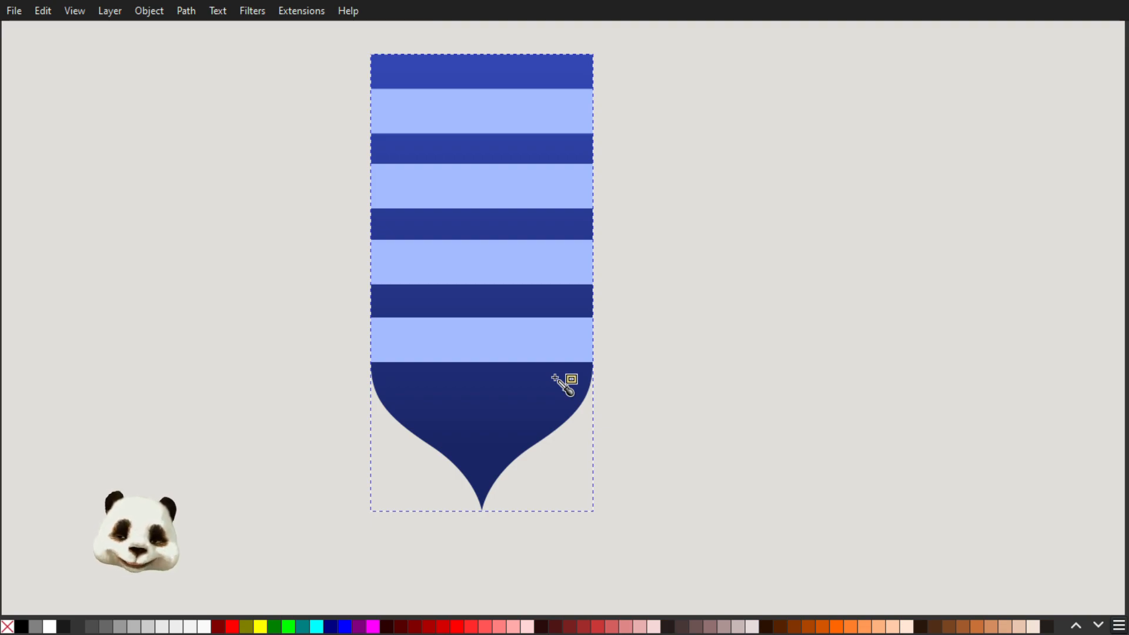
pyautogui.moveTo(577, 409); pyautogui.dragTo(598, 410)
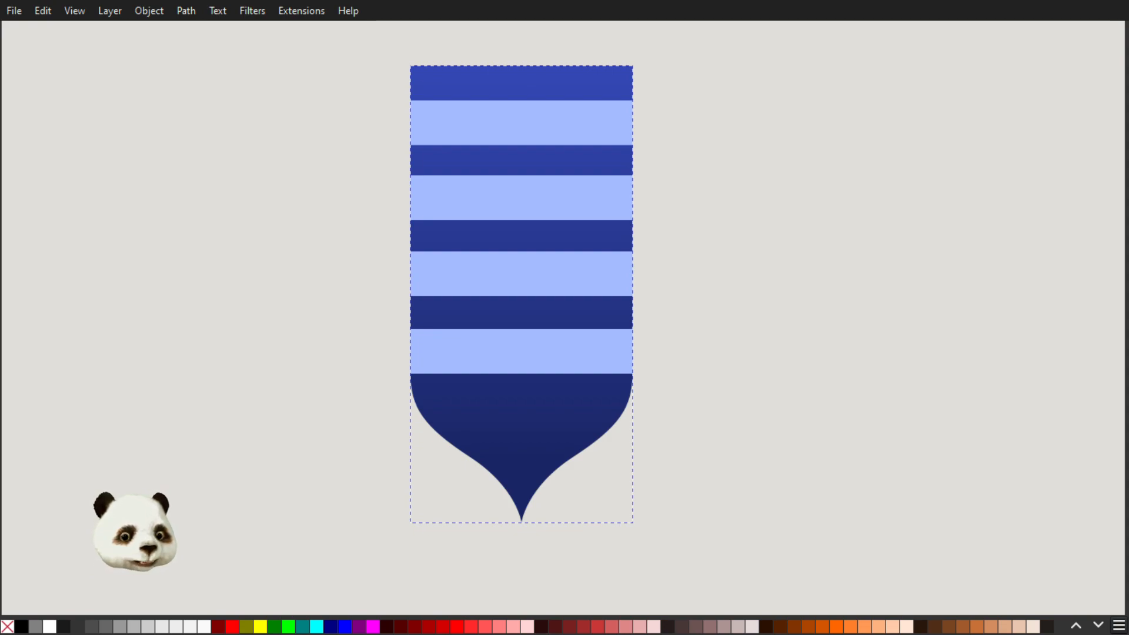
# Select group g18 for a PNG export and turn off interlacing in the export format options
pyautogui.moveTo(1128, 47); pyautogui.dragTo(943, 43)
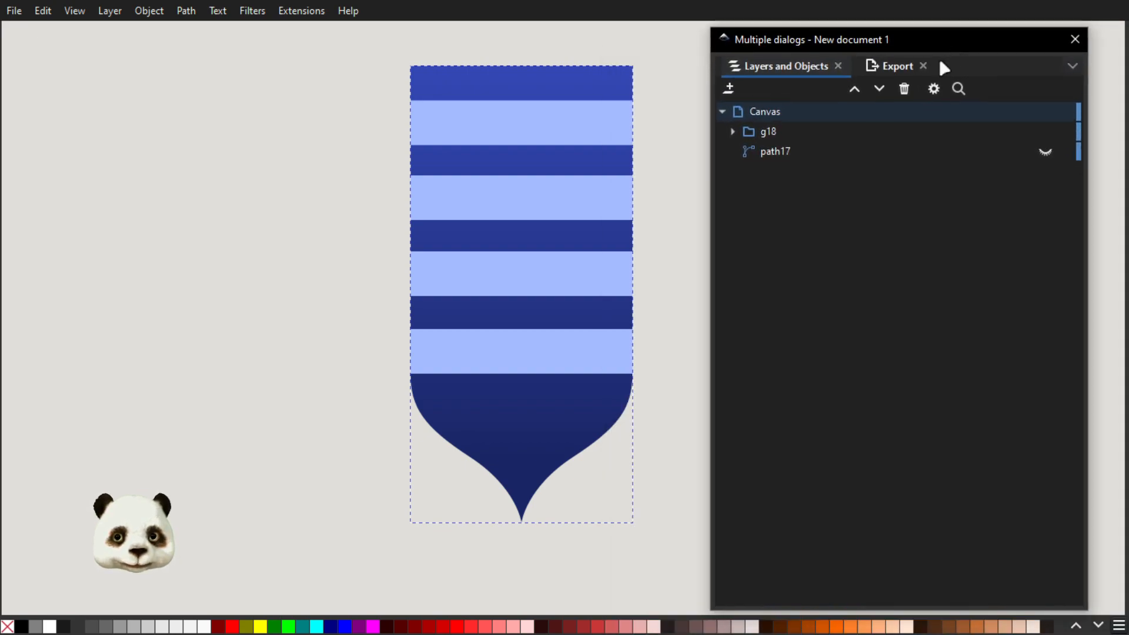
pyautogui.click(788, 130)
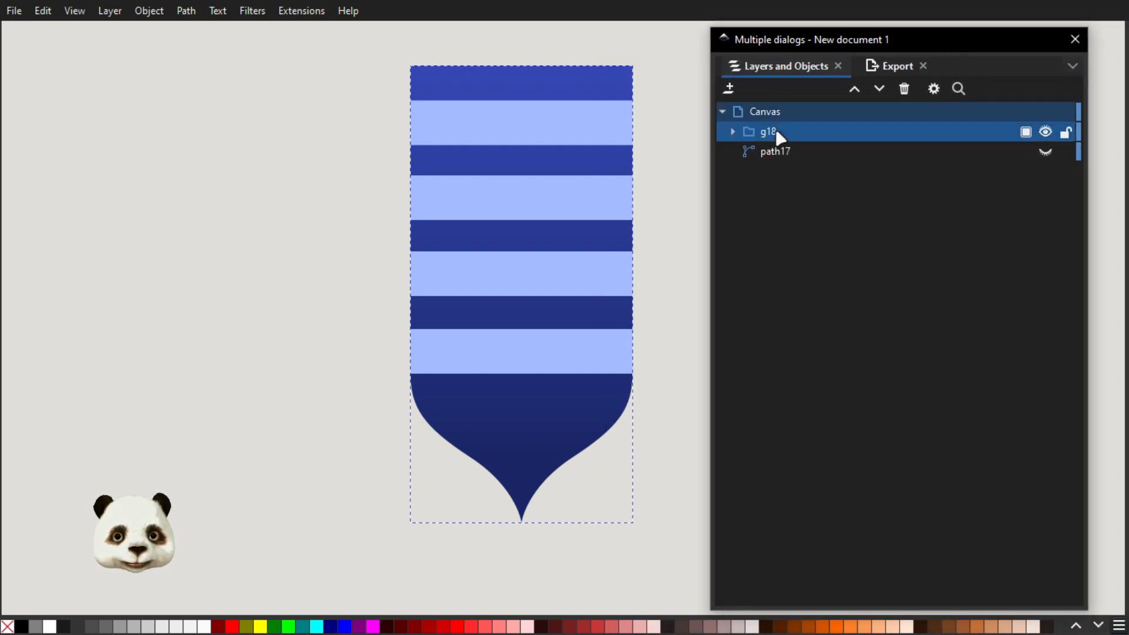
pyautogui.click(869, 68)
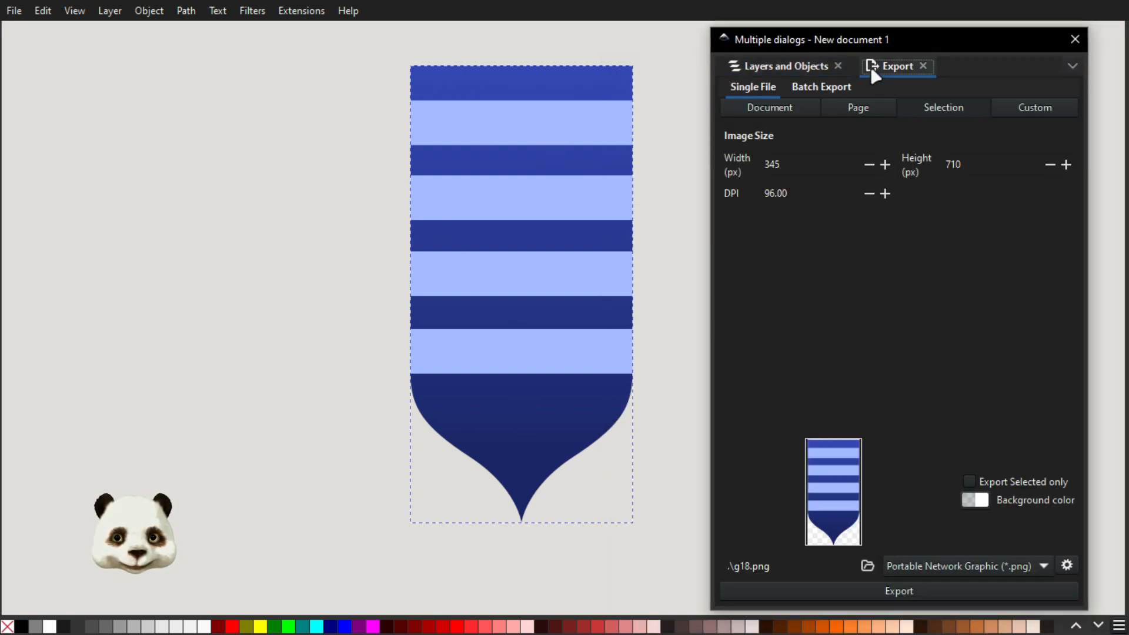
pyautogui.click(1068, 565)
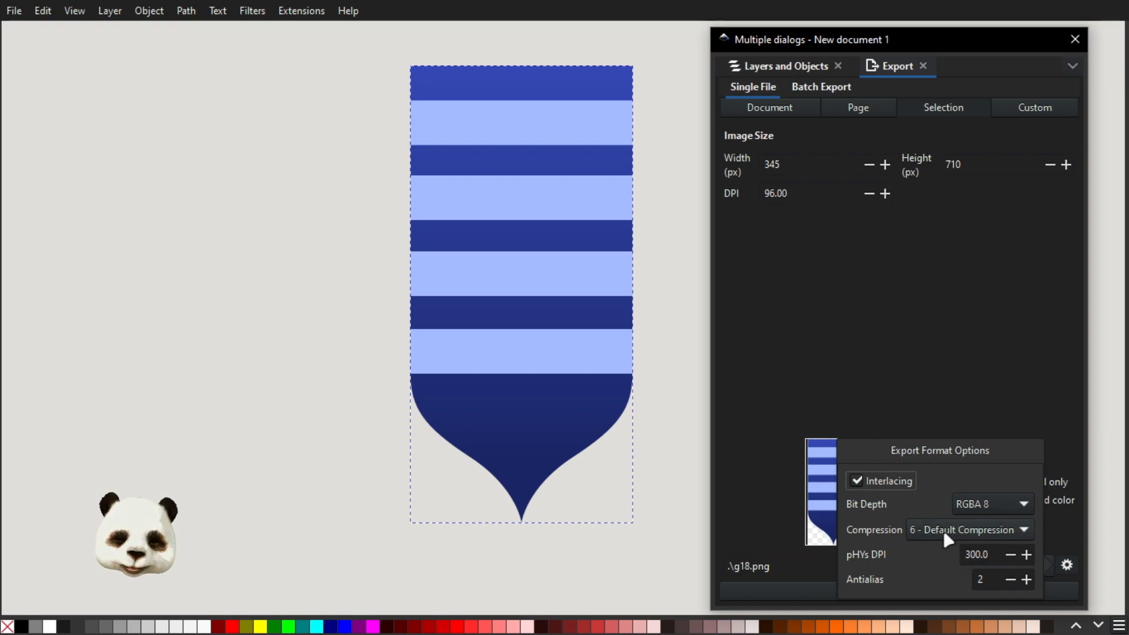
pyautogui.click(1005, 503)
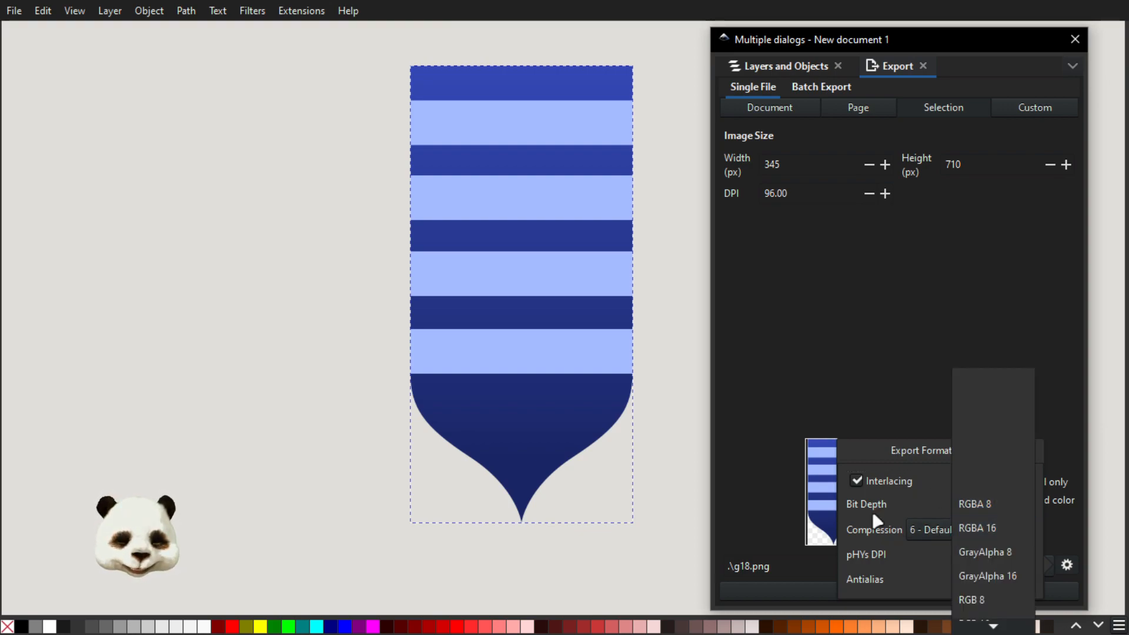
pyautogui.click(918, 504)
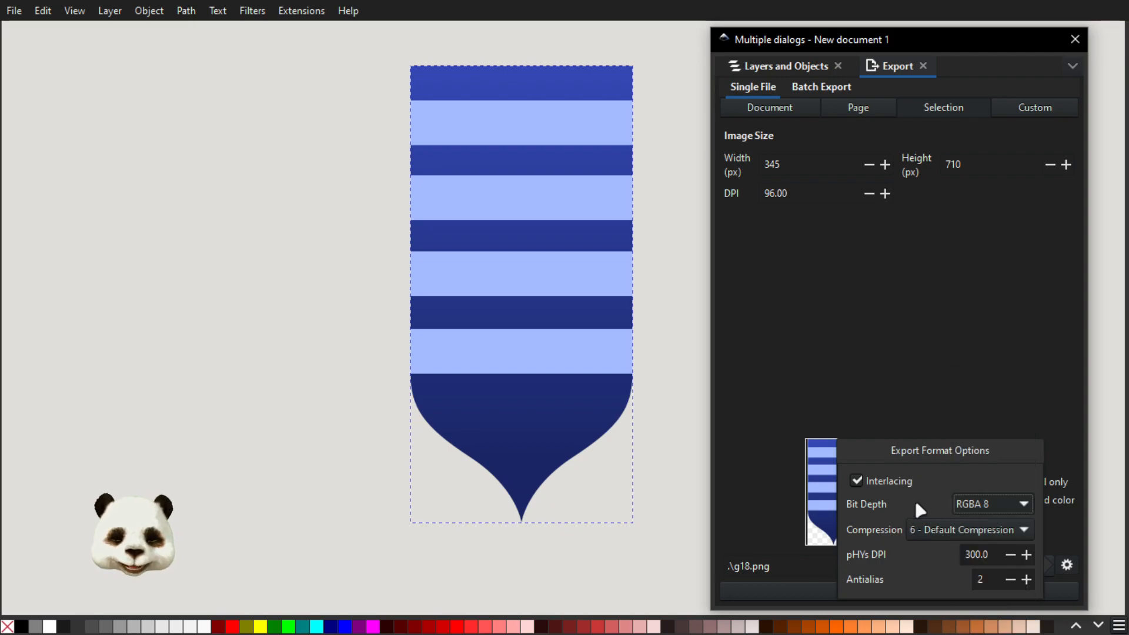
pyautogui.click(857, 484)
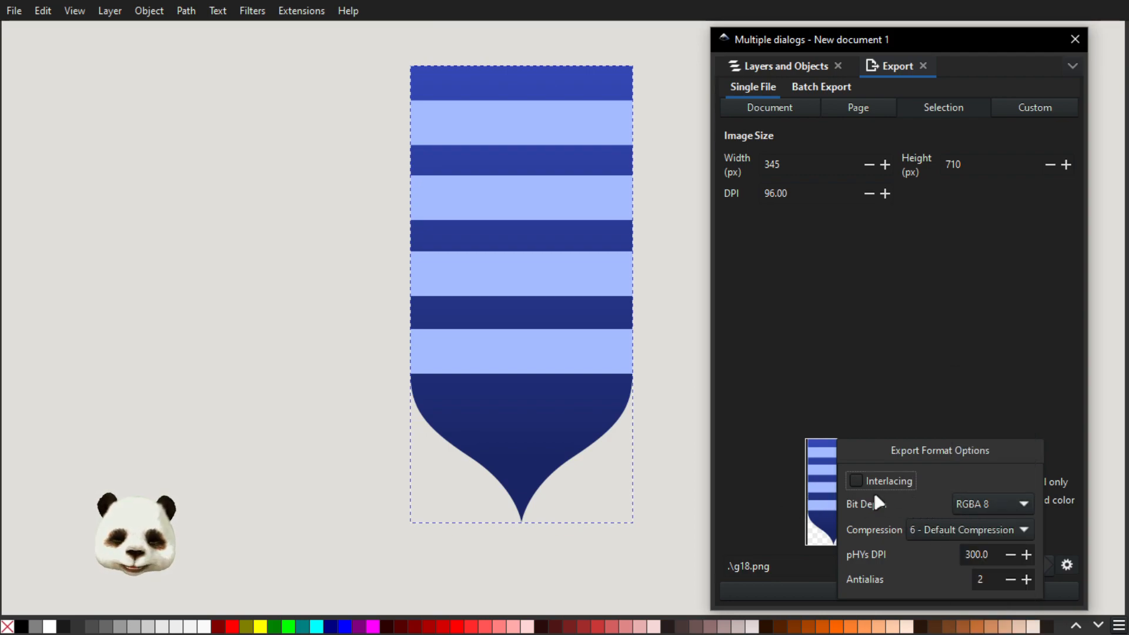
pyautogui.click(936, 368)
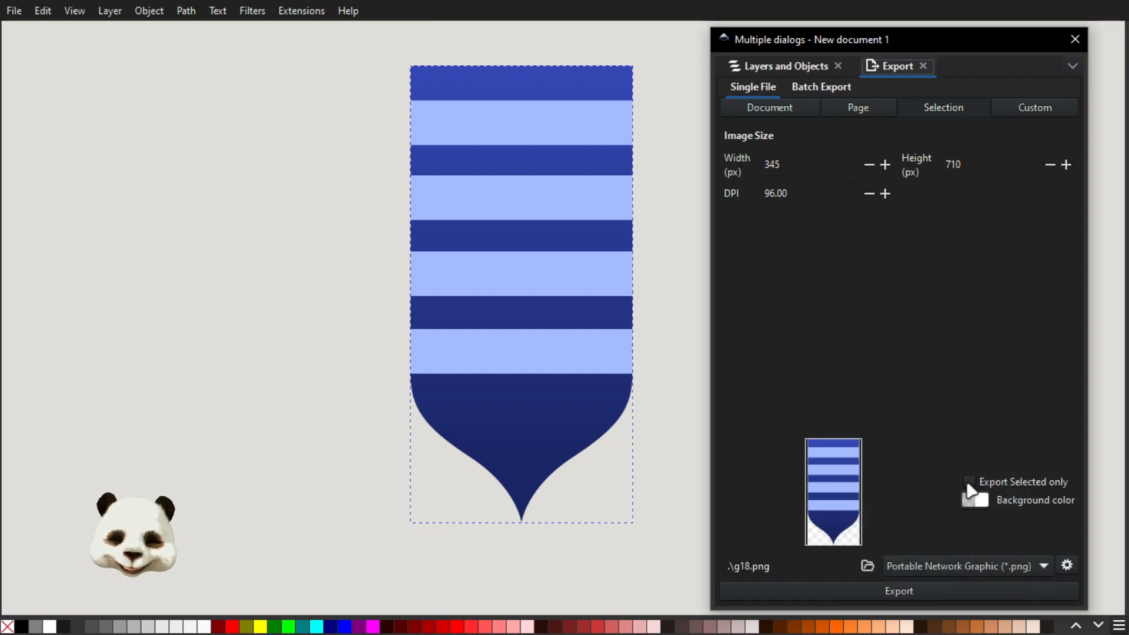
# Export the selected banner as g18.png, replacing the existing file, and put the export dialog away
pyautogui.click(859, 596)
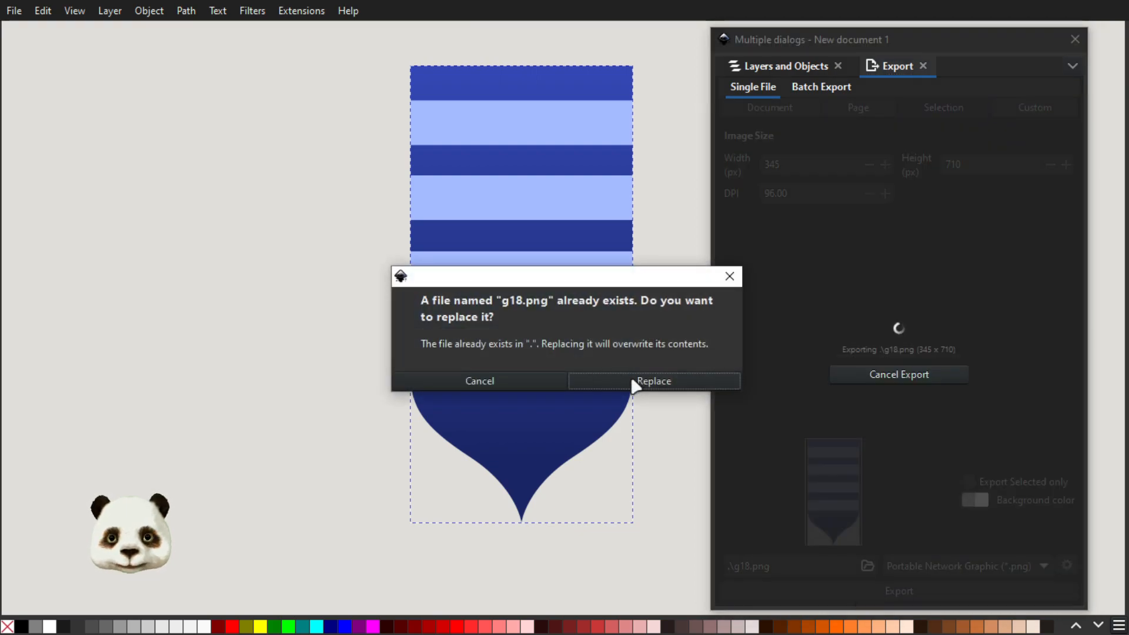
pyautogui.click(647, 379)
pyautogui.moveTo(809, 38); pyautogui.dragTo(1128, 31)
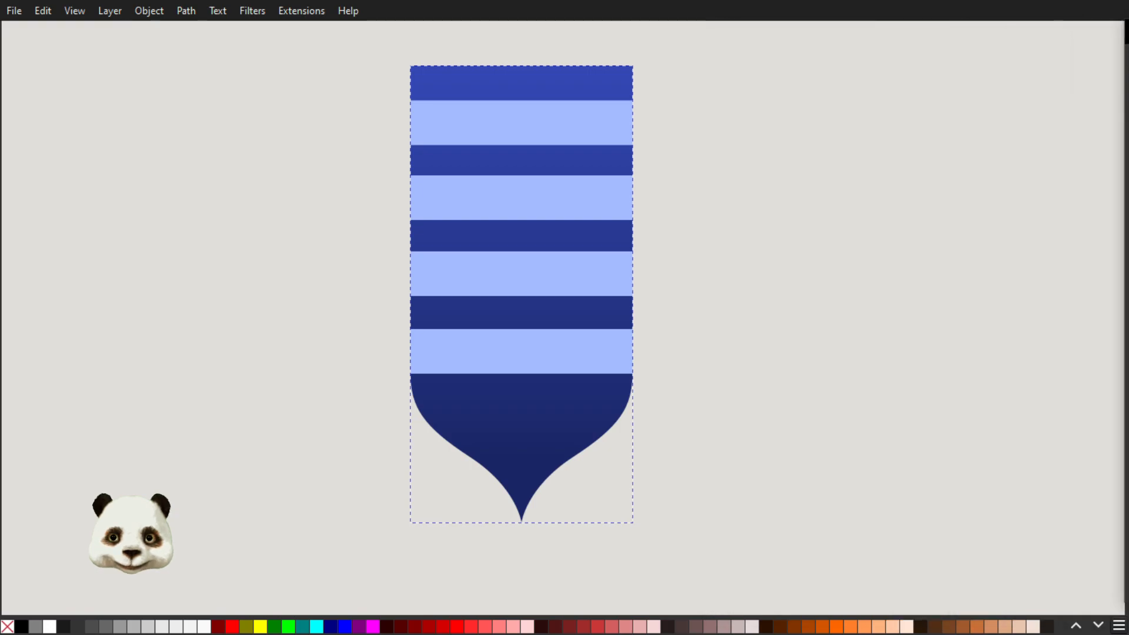
# Take g18.png from the Downloads folder, switch to Discord in the browser and post the image in the sfw-art channel
pyautogui.press('super')
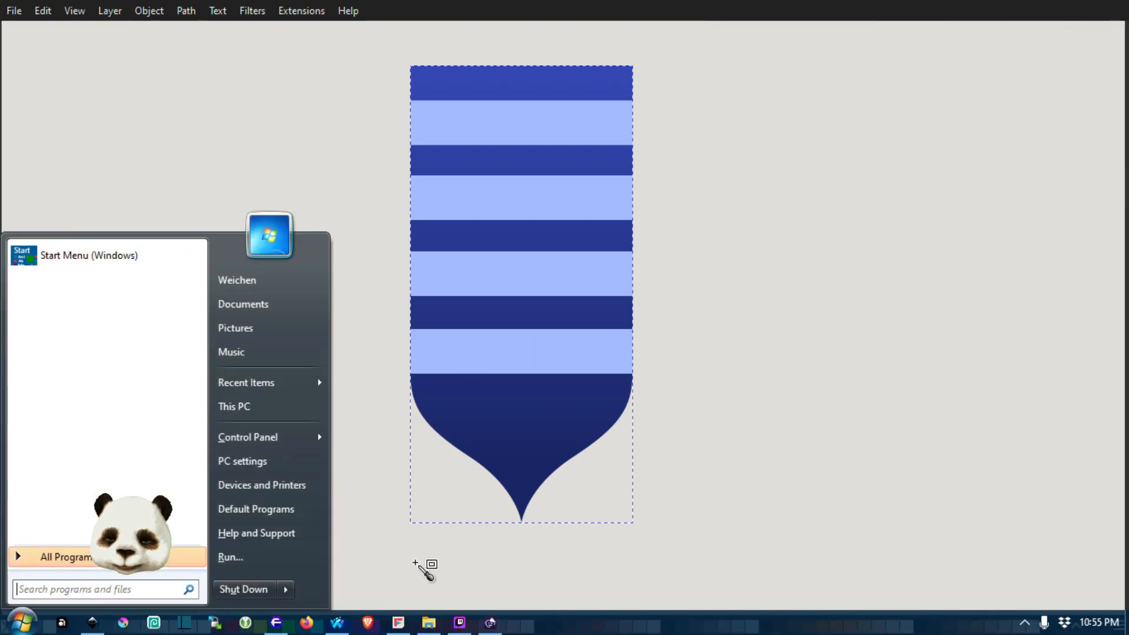
pyautogui.click(429, 623)
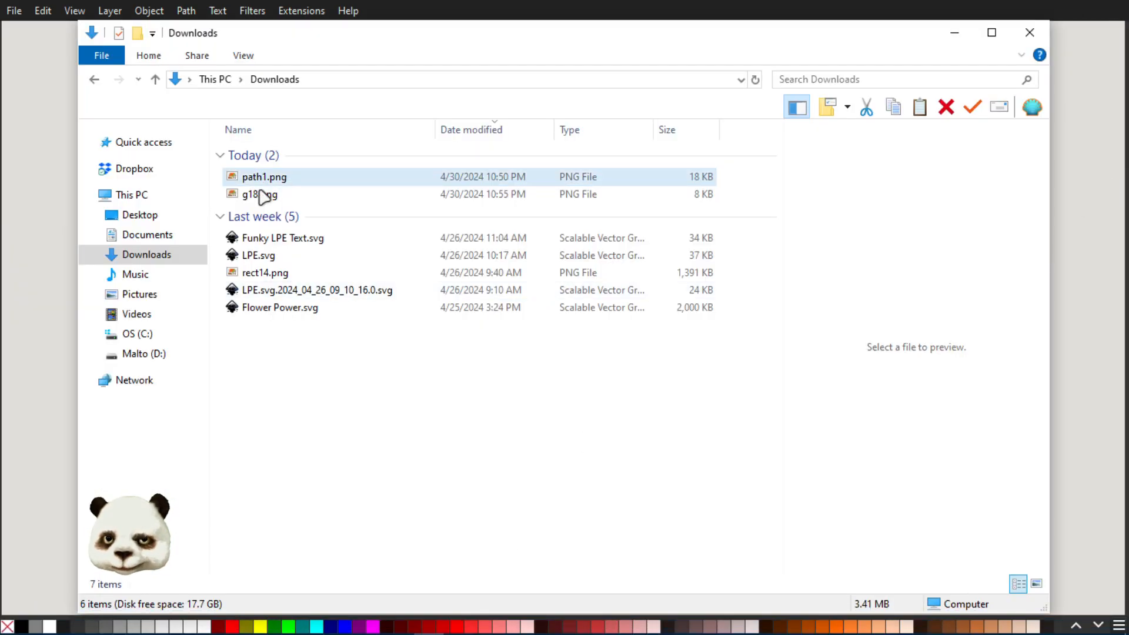
pyautogui.click(262, 194)
pyautogui.moveTo(406, 33); pyautogui.dragTo(1128, 21)
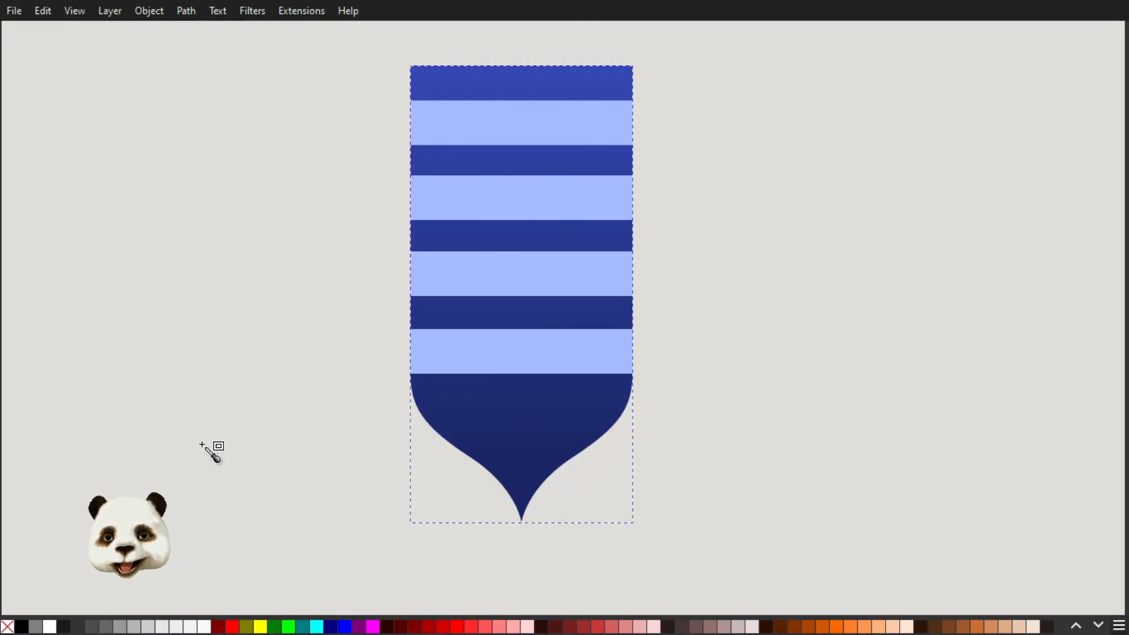
pyautogui.press('super')
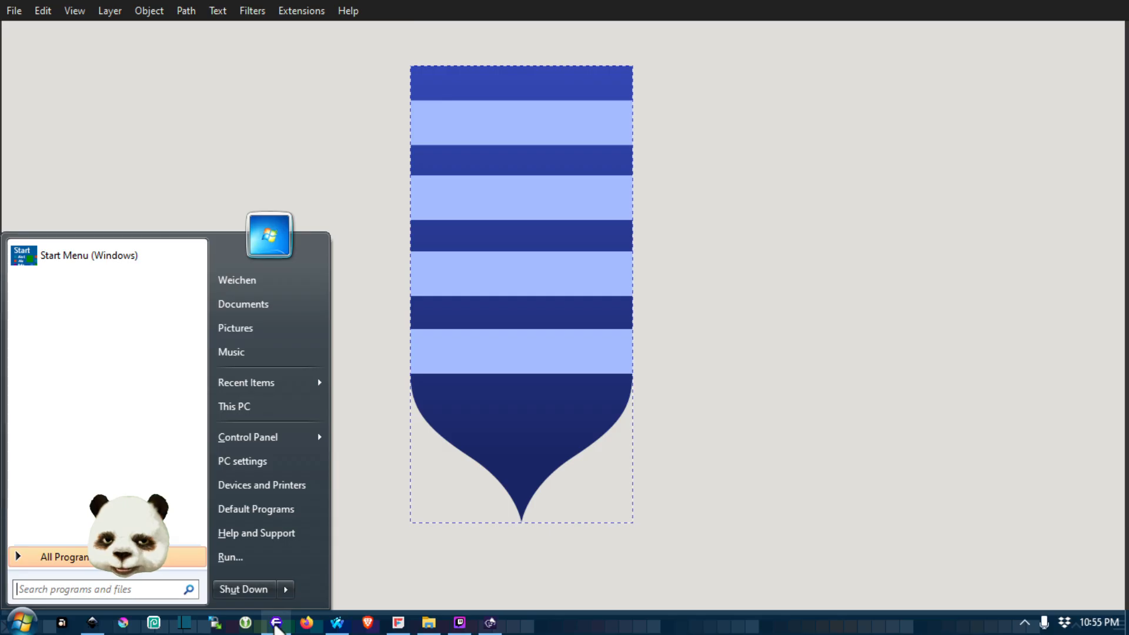
pyautogui.click(277, 622)
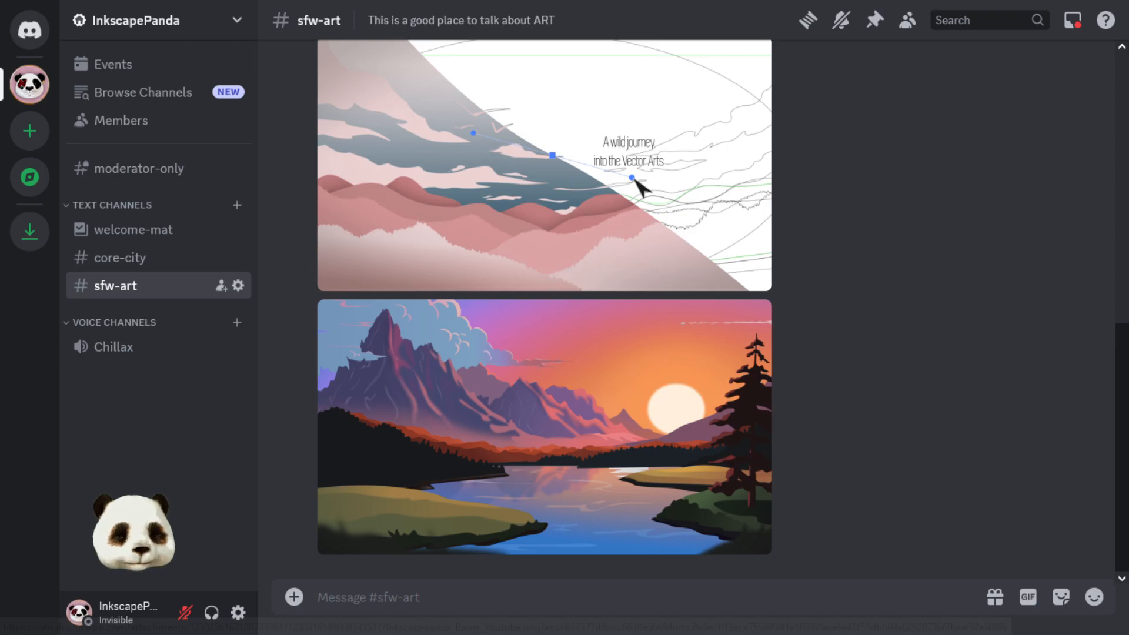
pyautogui.moveTo(1128, 157); pyautogui.dragTo(895, 238)
pyautogui.press('Return')
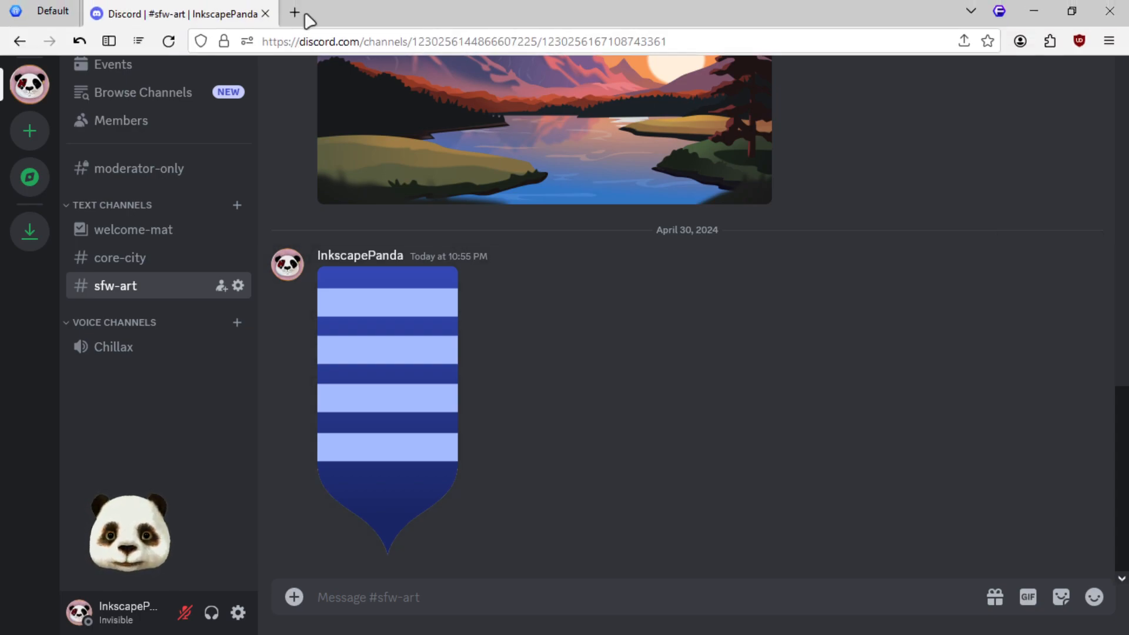
# Open g18.png in a new browser tab, inspect the exported banner full screen and close the tab
pyautogui.click(297, 16)
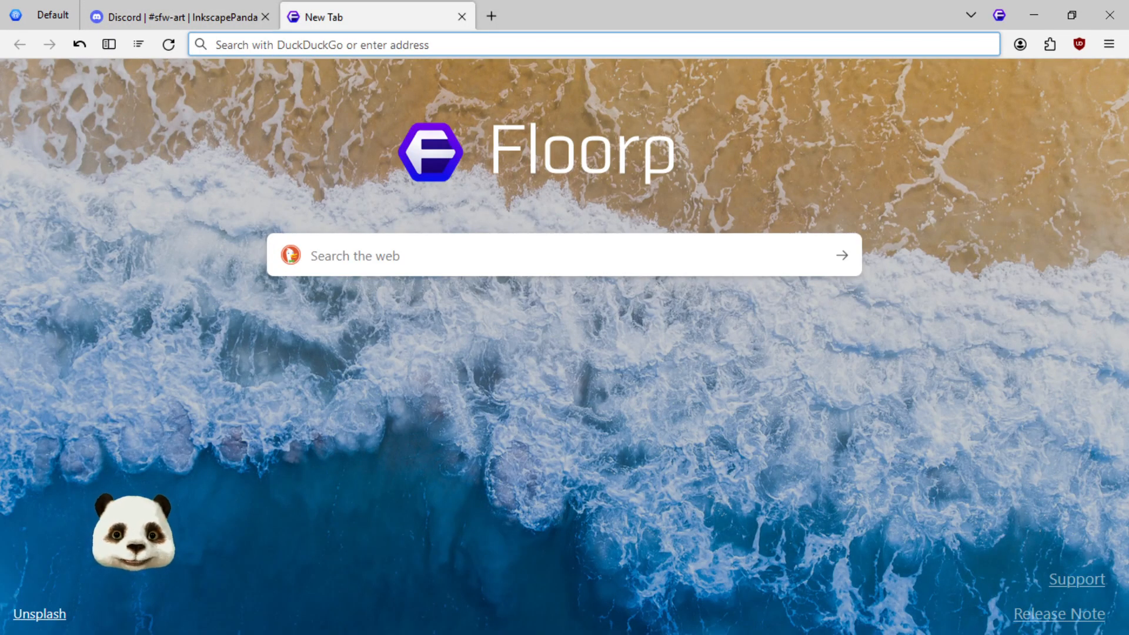
pyautogui.moveTo(696, 341); pyautogui.dragTo(560, 368)
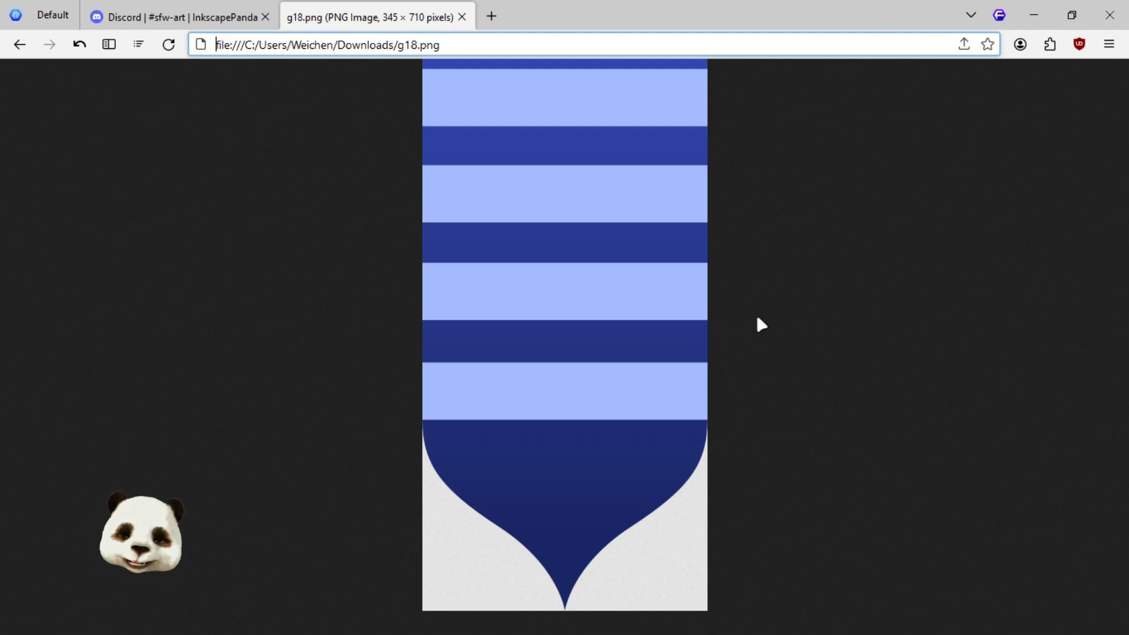
pyautogui.press('F11')
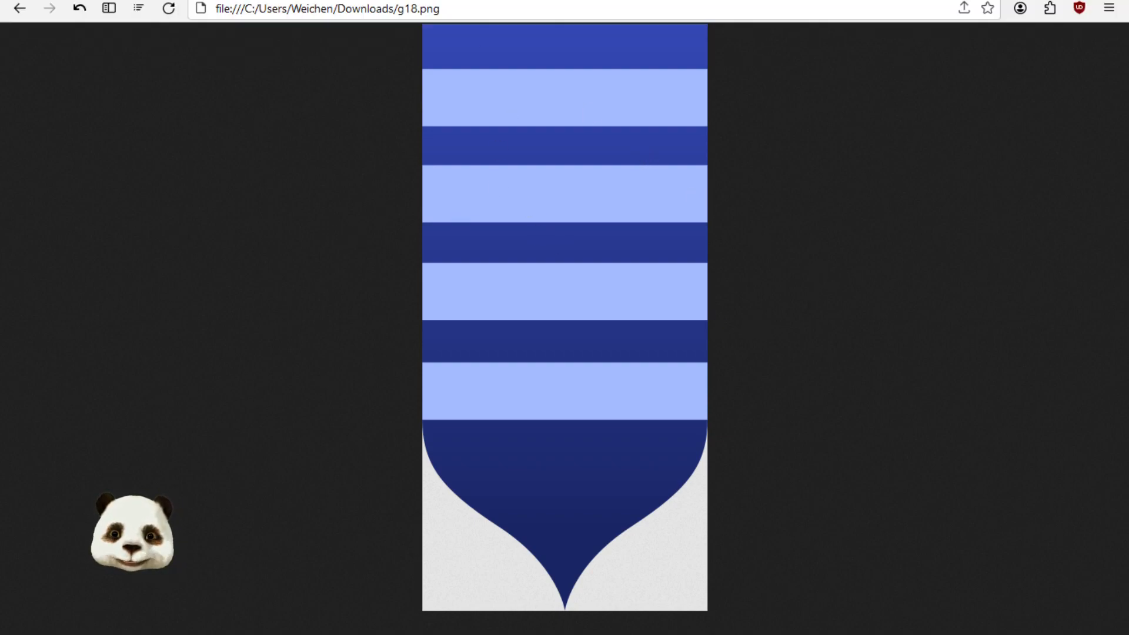
pyautogui.middleClick(376, 11)
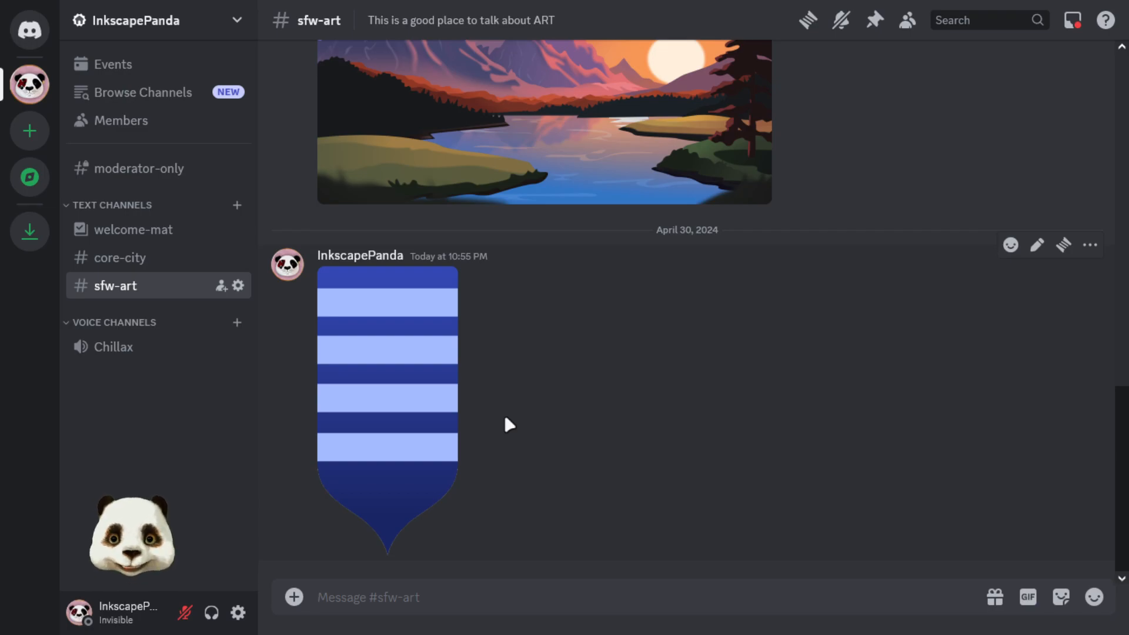
# Switch back to Inkscape and duplicate the banner's blue gradient base shape on top of the light stripes
pyautogui.press('super')
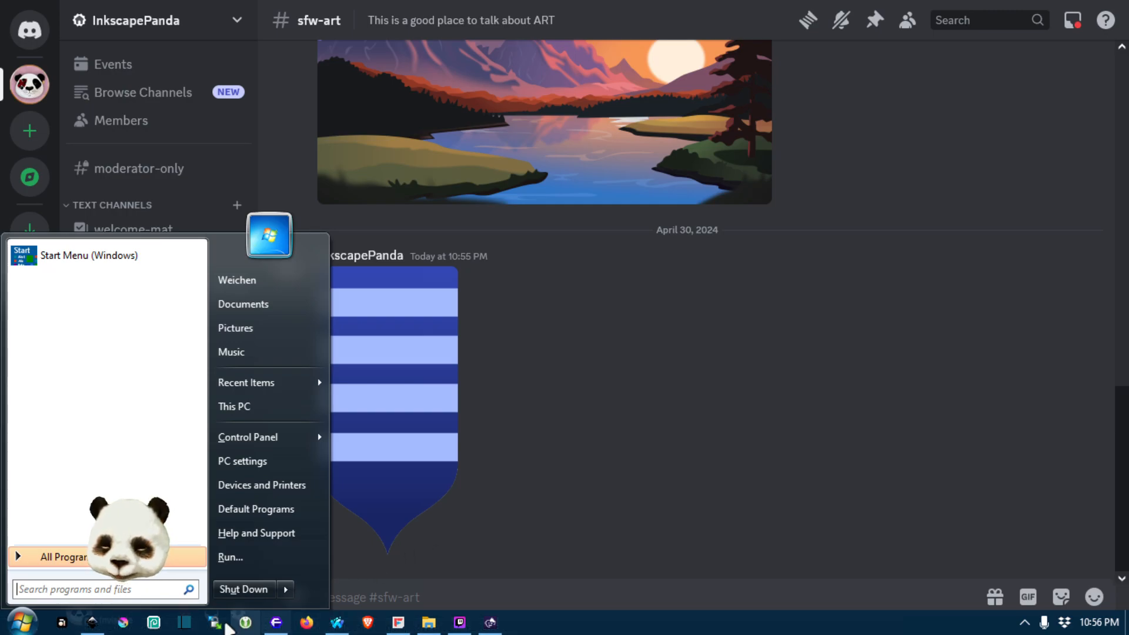
pyautogui.click(92, 623)
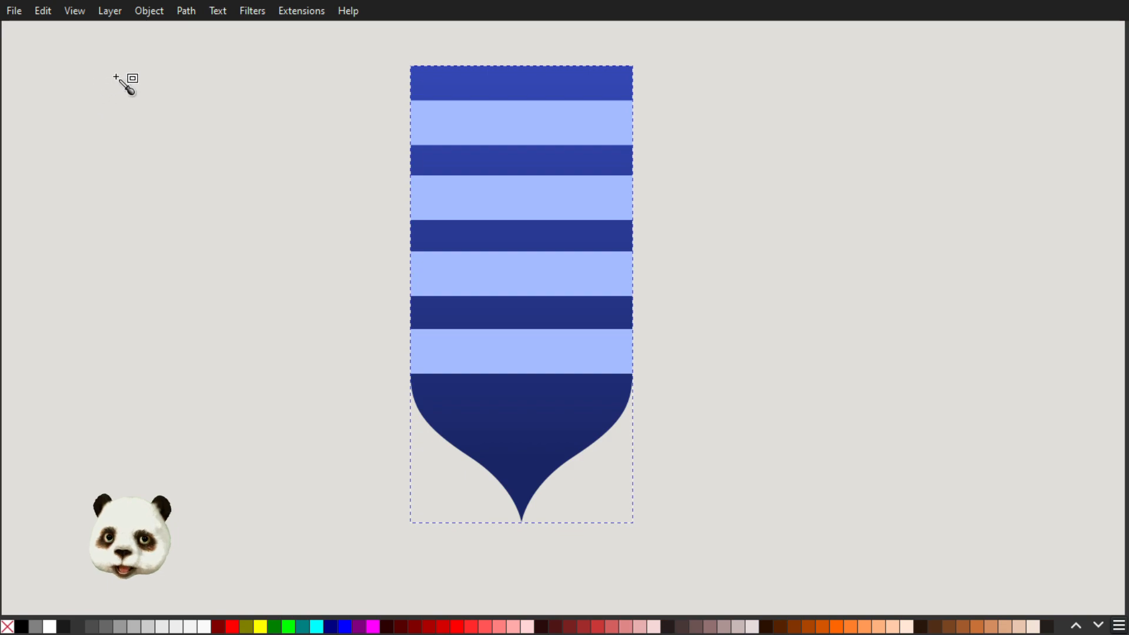
pyautogui.press('s')
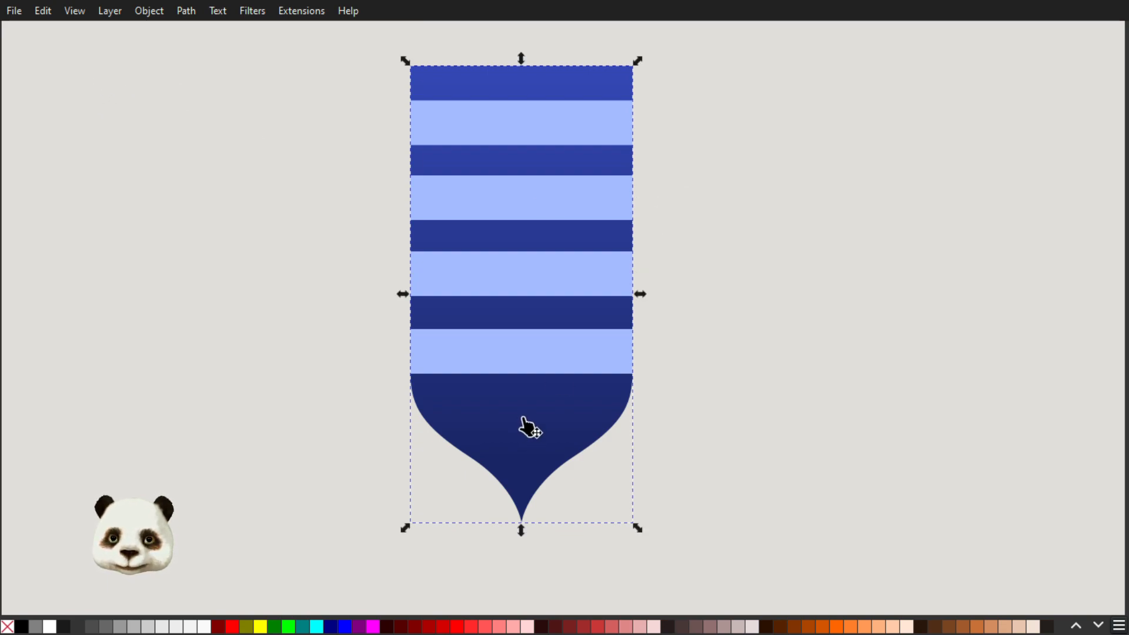
pyautogui.click(525, 418)
pyautogui.press('Escape')
pyautogui.click(537, 422)
pyautogui.click(536, 422)
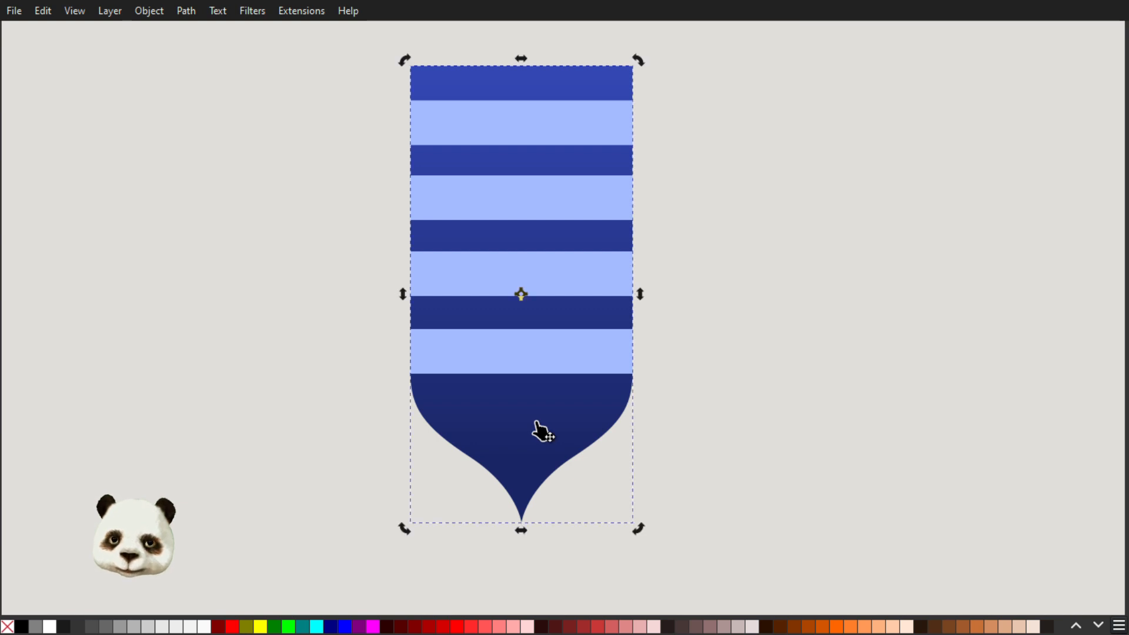
pyautogui.press('Escape')
pyautogui.click(535, 432)
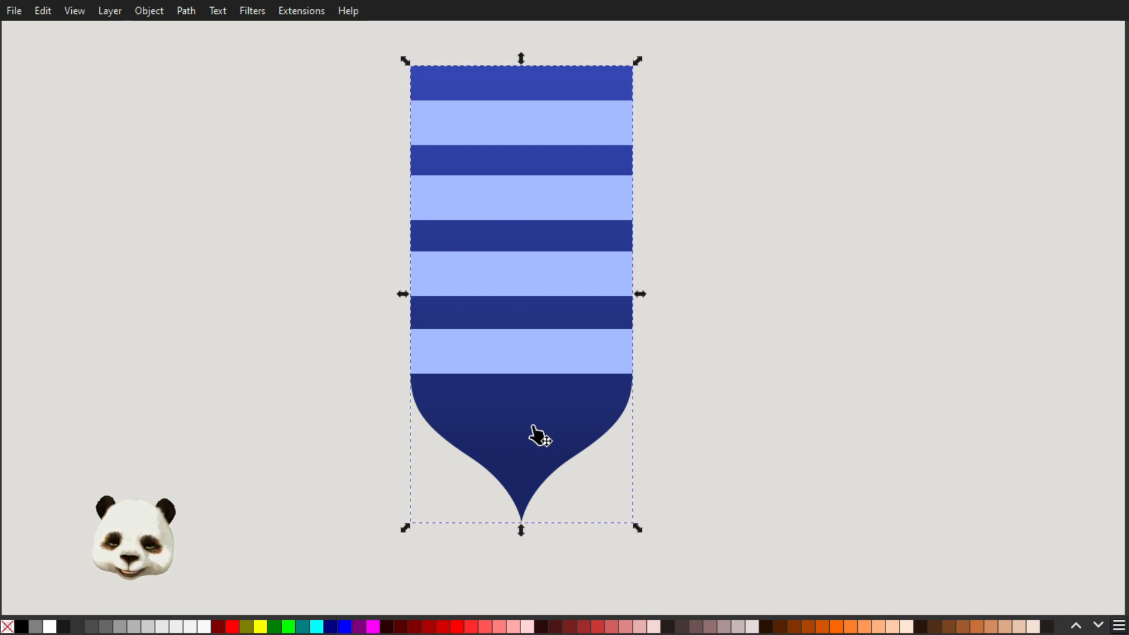
pyautogui.hotkey('ctrl', 'd')
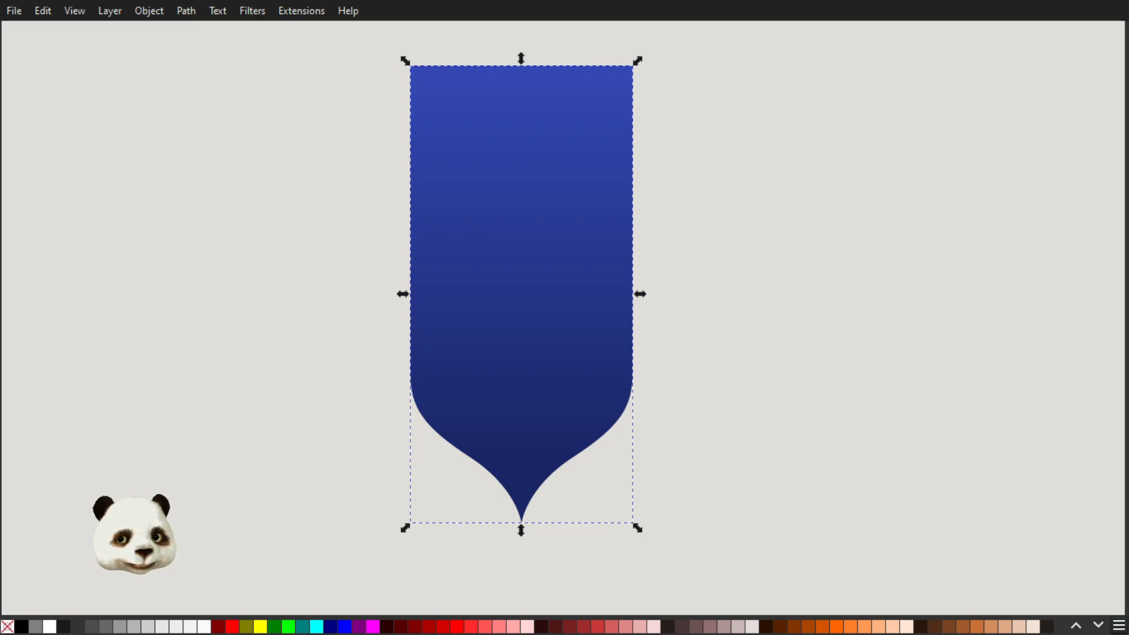
# Lower the duplicated banner shape to the bottom, raise it back to the top and fill it with magenta
pyautogui.press('End')
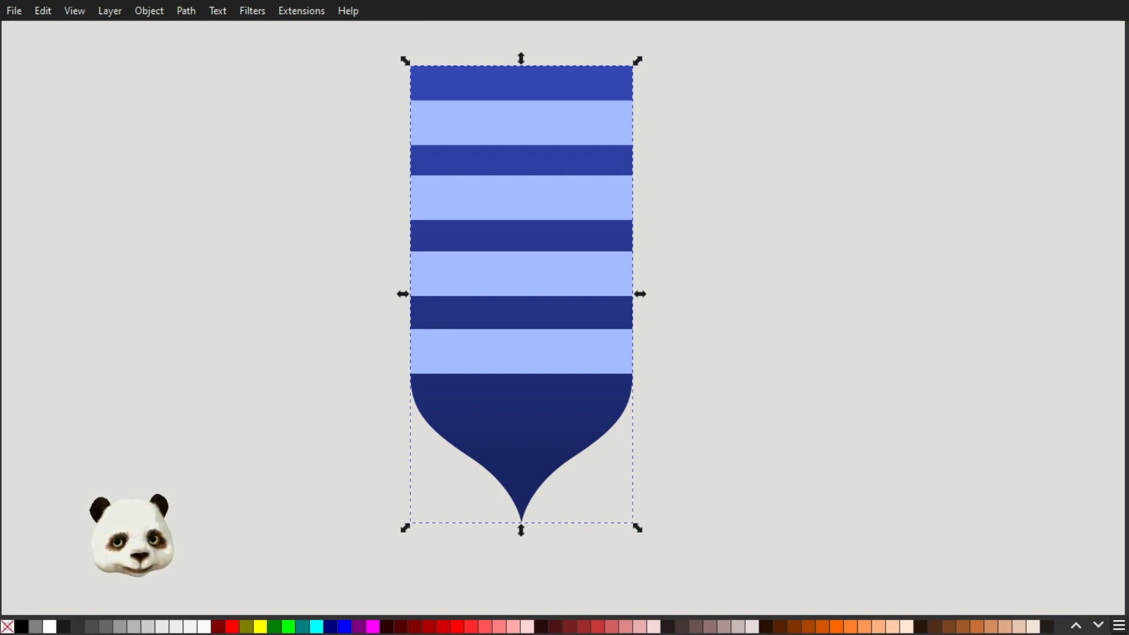
pyautogui.press('Home')
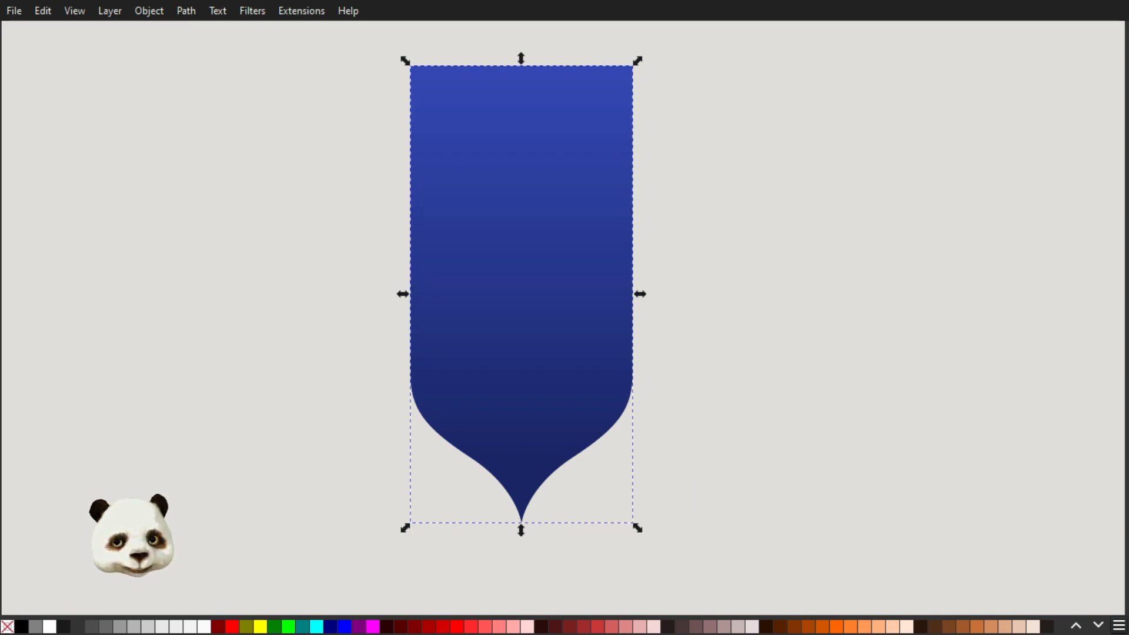
pyautogui.click(373, 625)
# Move the magenta shape aside to compare it with the striped banner, and undo the move
pyautogui.moveTo(483, 290); pyautogui.dragTo(597, 289)
pyautogui.click(467, 341)
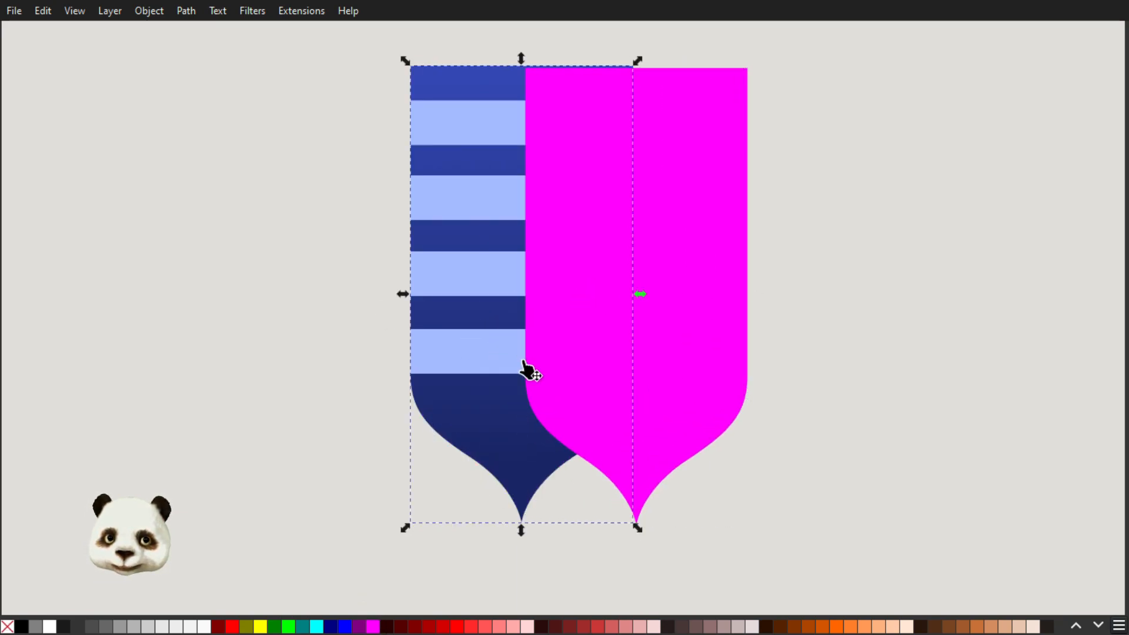
pyautogui.hotkey('ctrl', 'z')
# Lower the magenta shape to the bottom of the stack, beneath the striped banner
pyautogui.rightClick(525, 364)
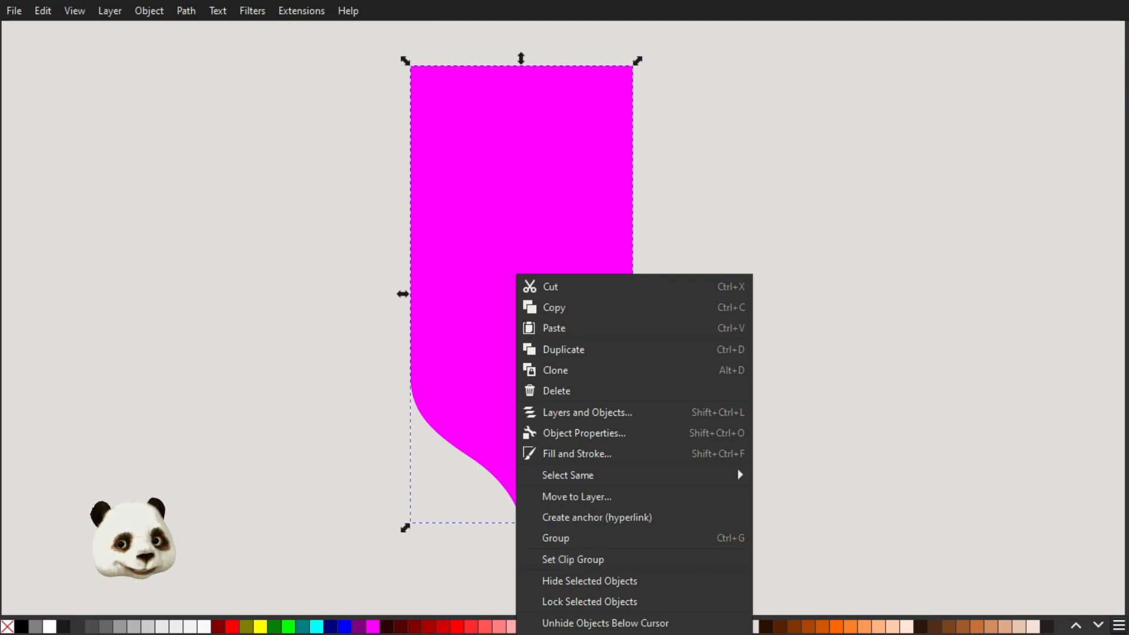
pyautogui.press('Escape')
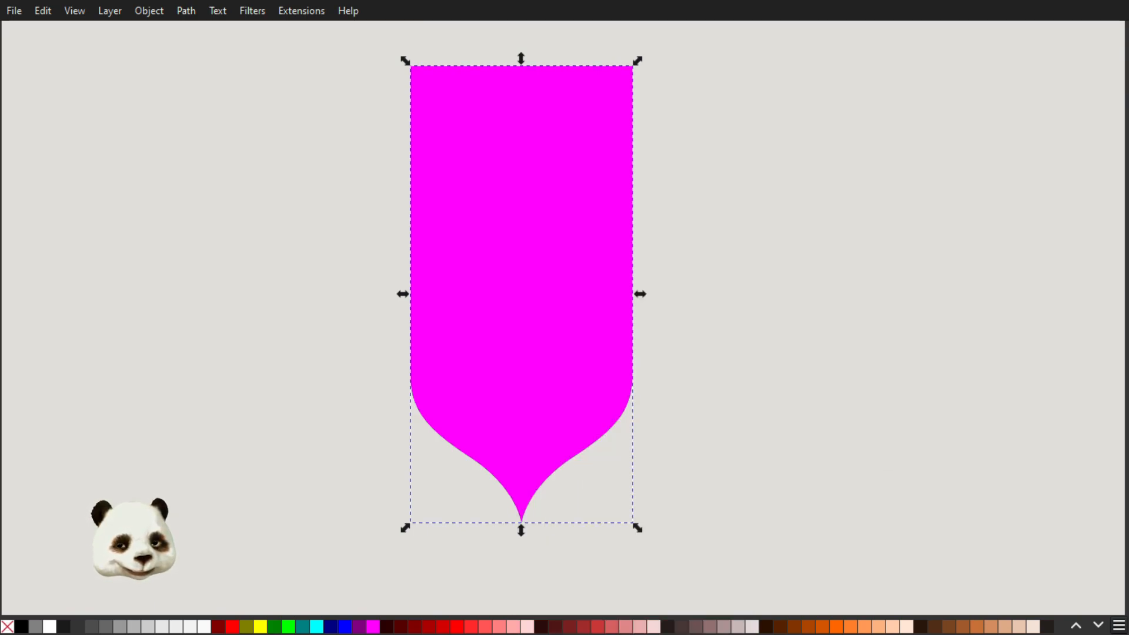
pyautogui.press('End')
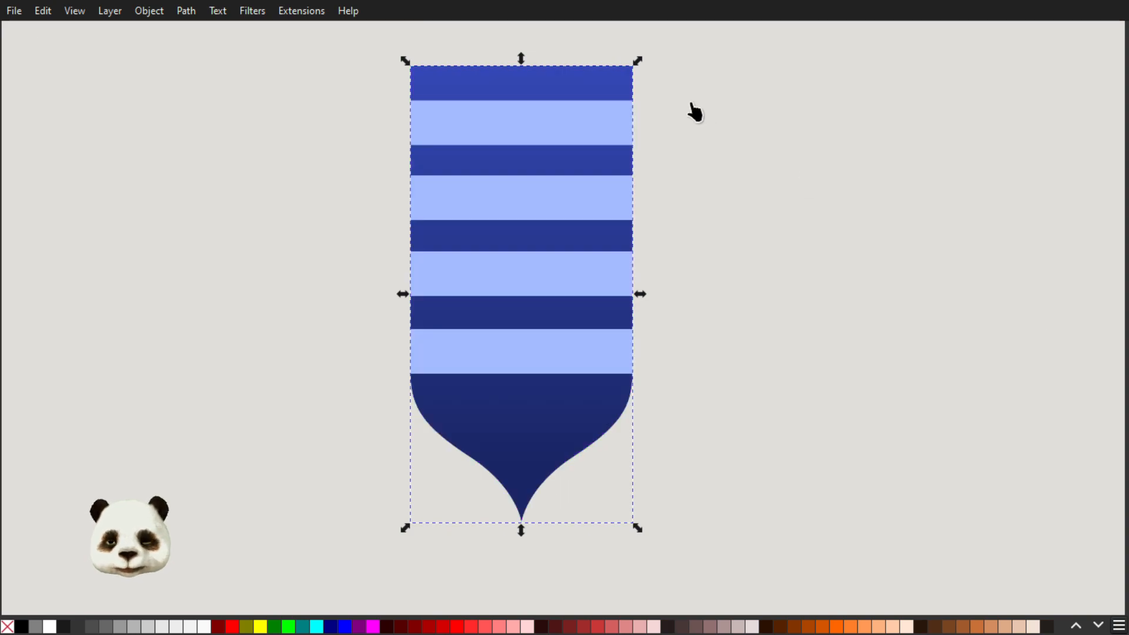
# Draw a dark blue rectangle covering the whole banner inside clip group g18 and place it beneath the group's other paths
pyautogui.hotkey('ctrl', 'shift', 'l')
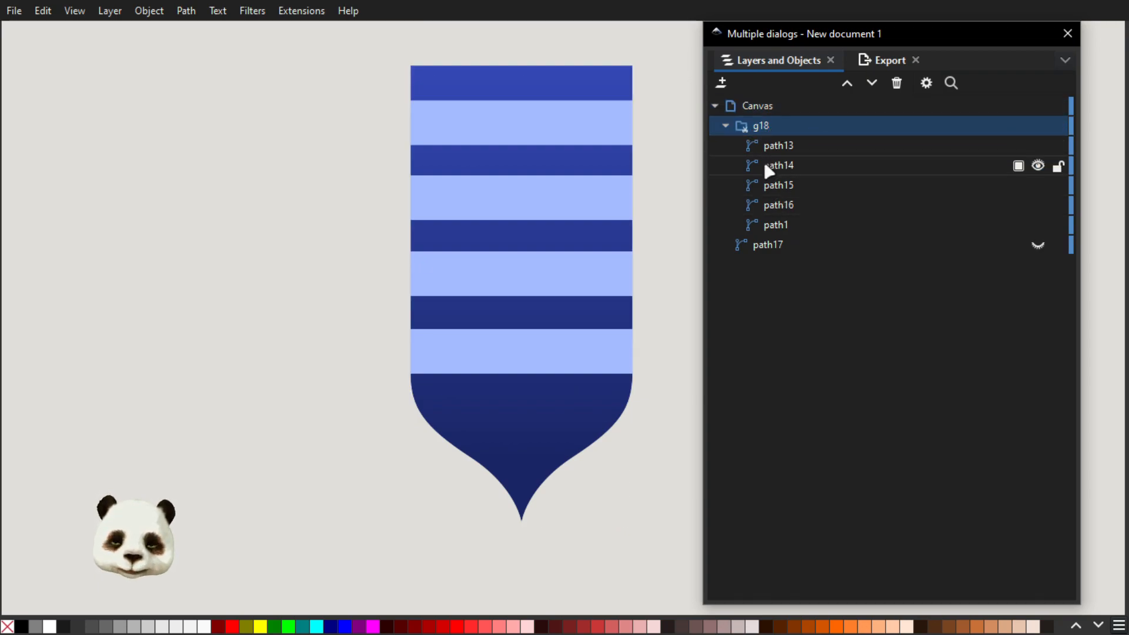
pyautogui.press('r')
pyautogui.moveTo(343, 39); pyautogui.dragTo(650, 526)
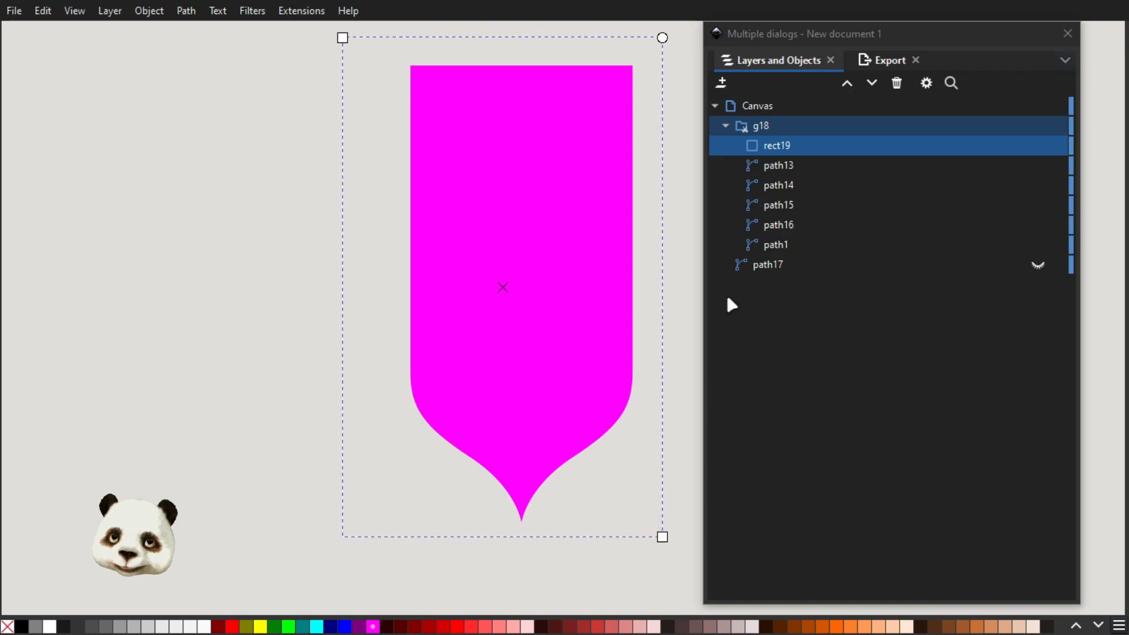
pyautogui.click(1038, 146)
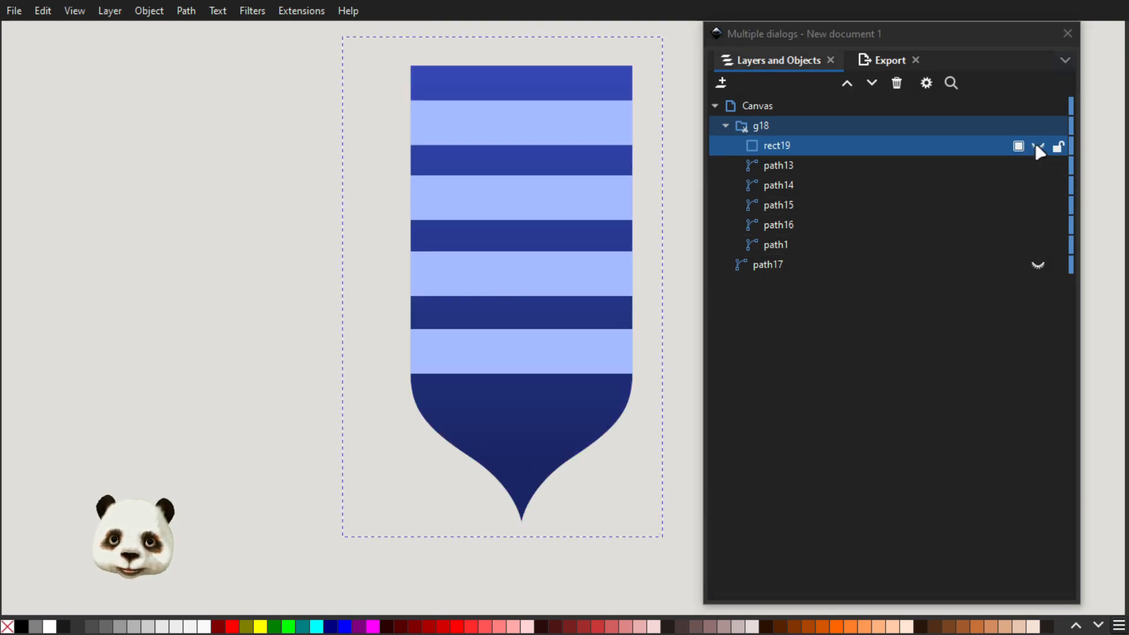
pyautogui.click(1038, 145)
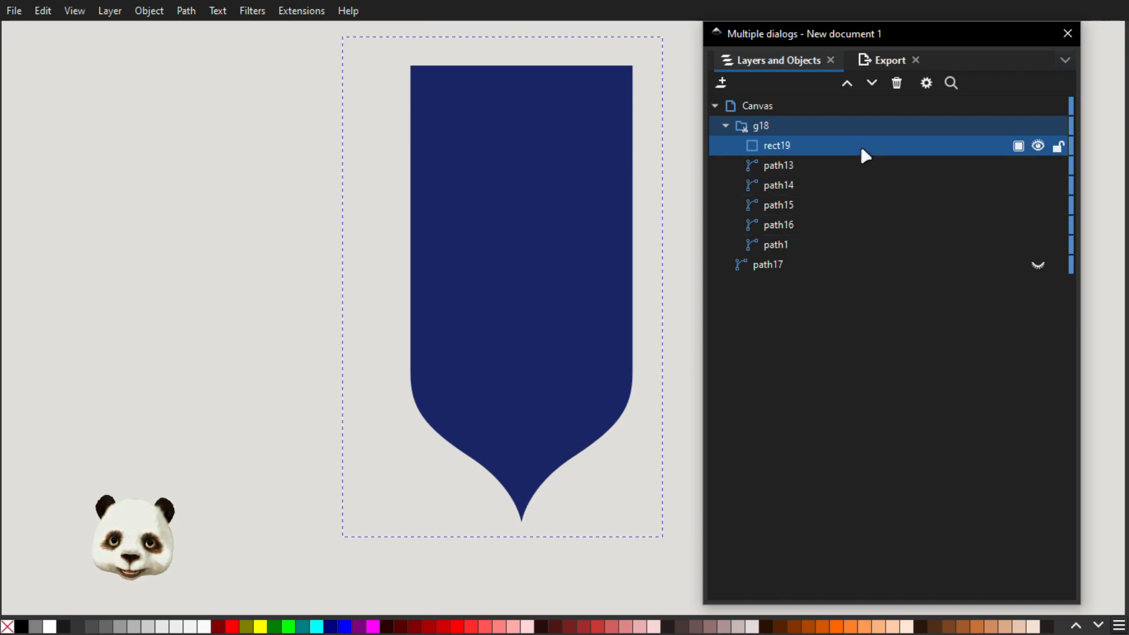
pyautogui.moveTo(842, 155); pyautogui.dragTo(884, 239)
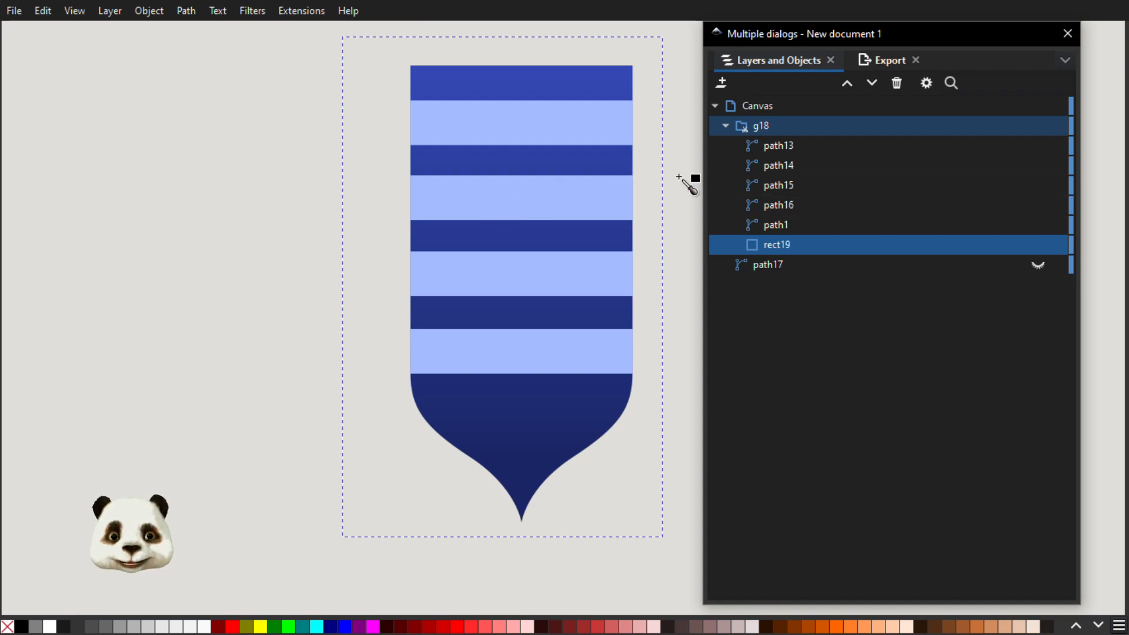
# Export group g18 as g18.png, replacing the existing file, and move the dialog out of the way
pyautogui.click(785, 125)
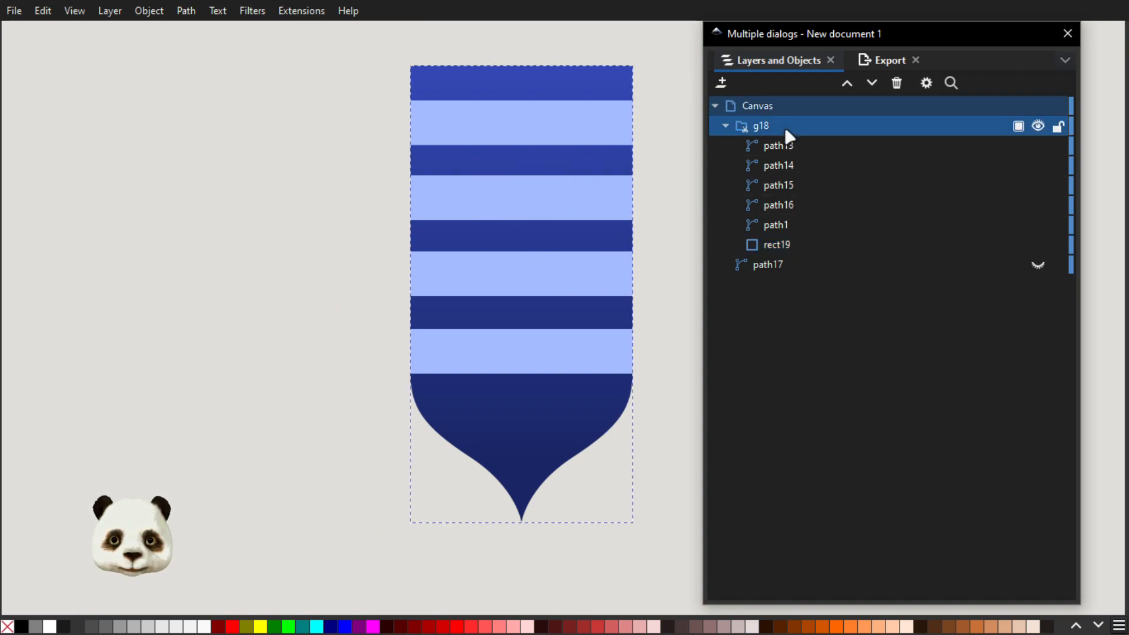
pyautogui.click(889, 60)
pyautogui.click(861, 589)
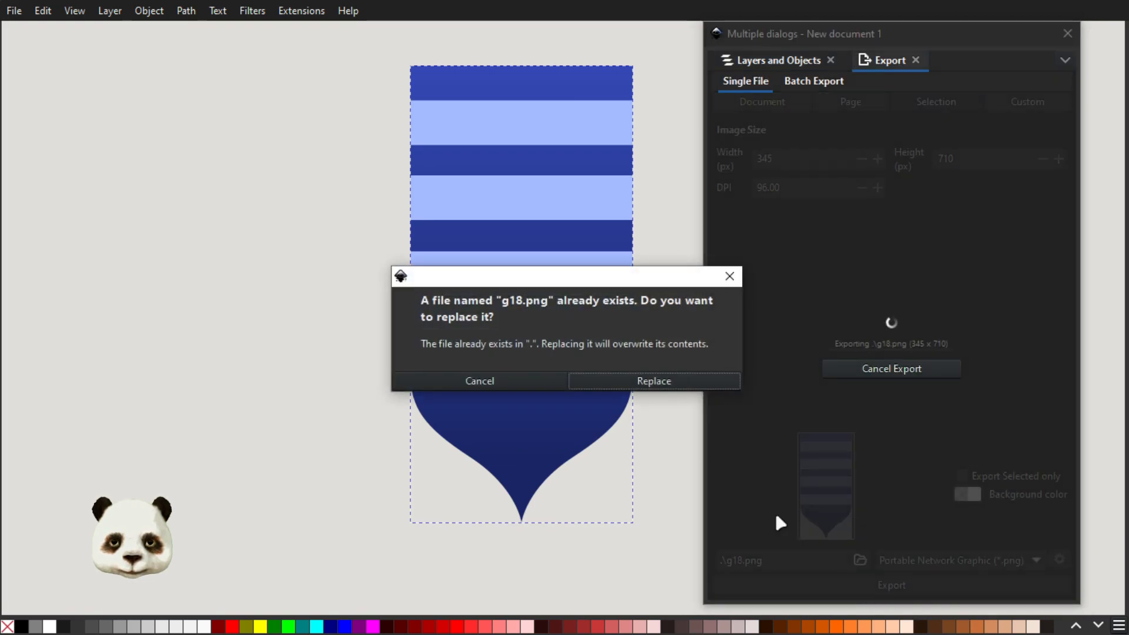
pyautogui.click(643, 381)
pyautogui.moveTo(844, 33); pyautogui.dragTo(1128, 40)
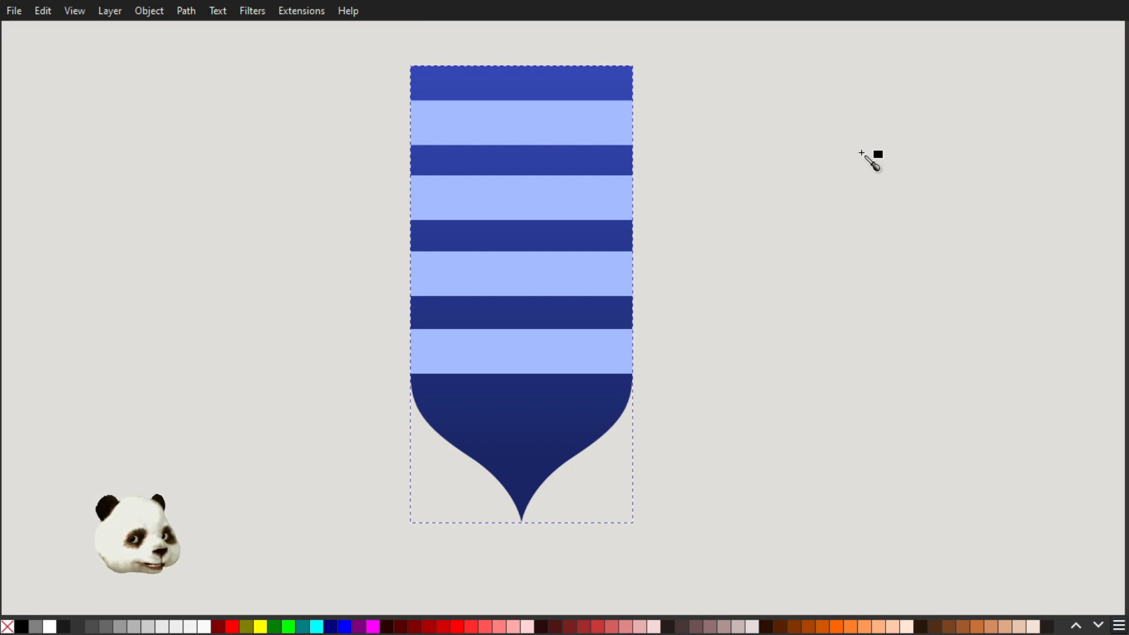
# Switch to Discord, attach the newly exported g18.png from the file manager and post it in the sfw-art channel
pyautogui.press('super')
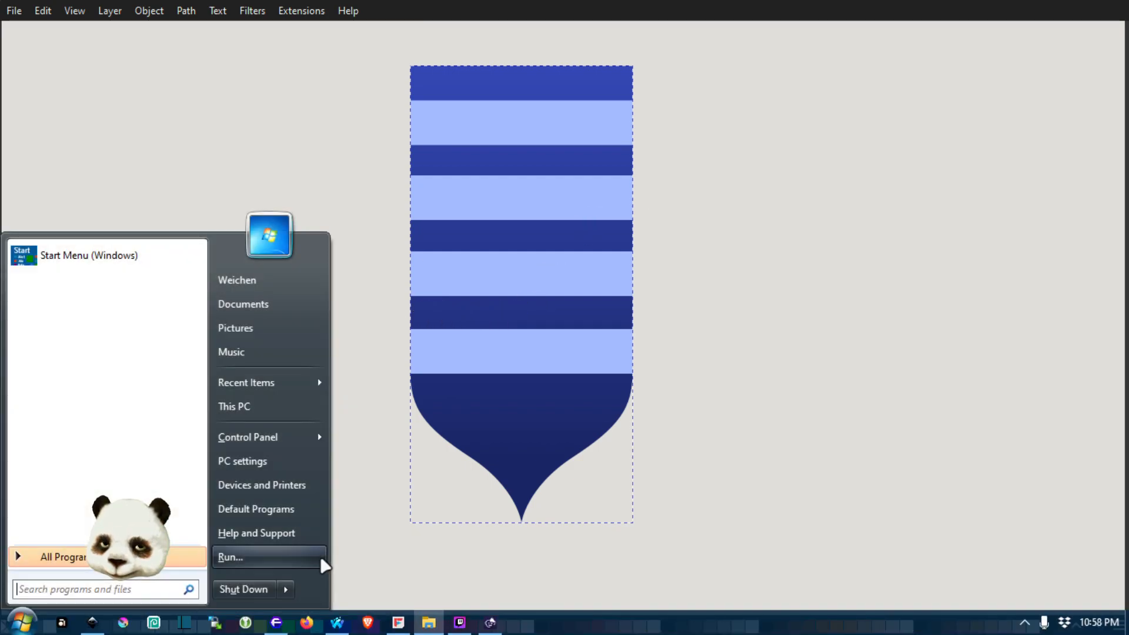
pyautogui.click(339, 628)
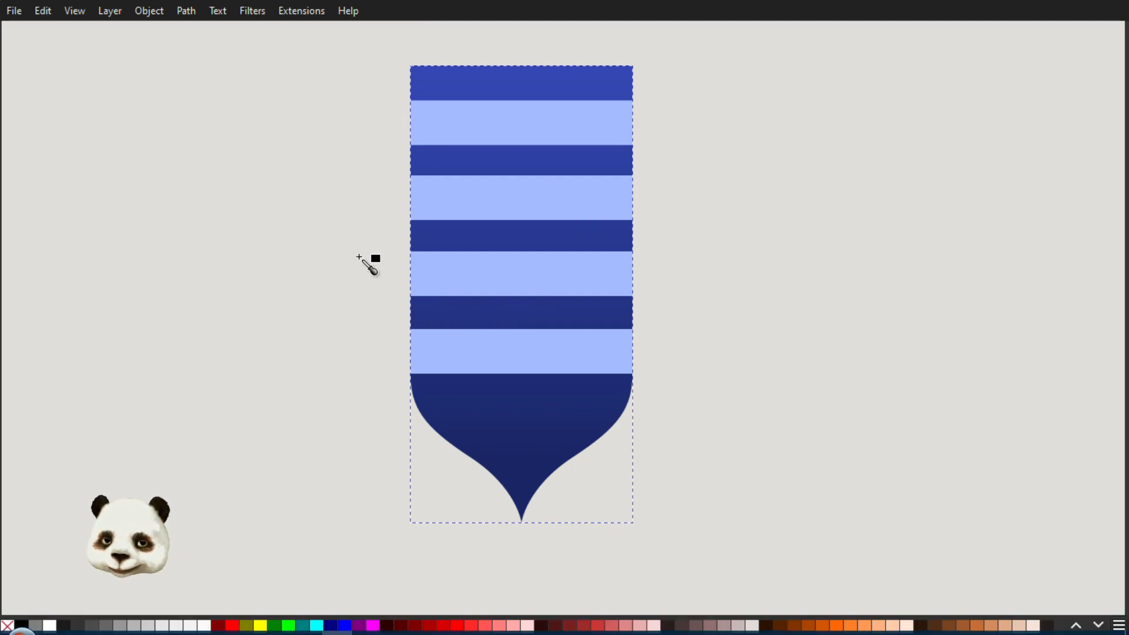
pyautogui.press('super')
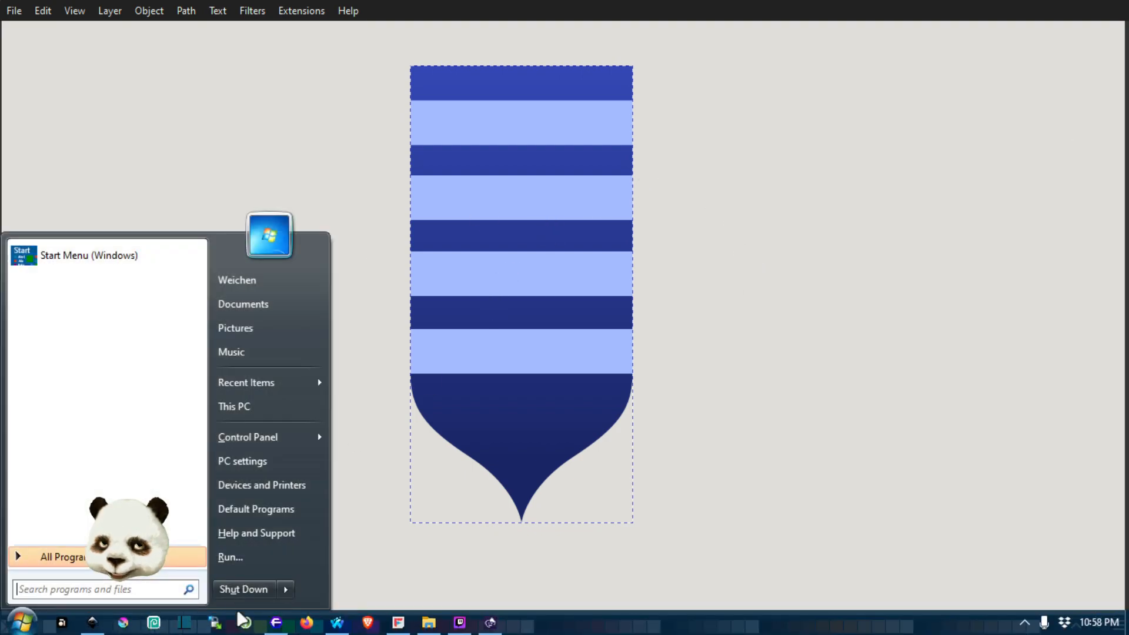
pyautogui.click(274, 626)
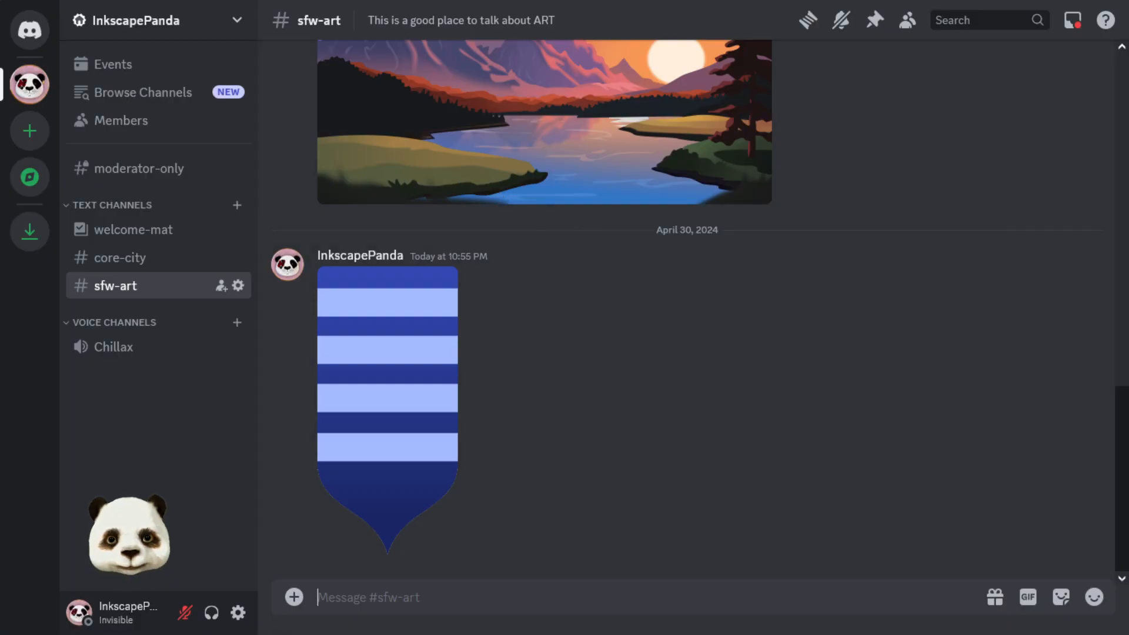
pyautogui.press('super')
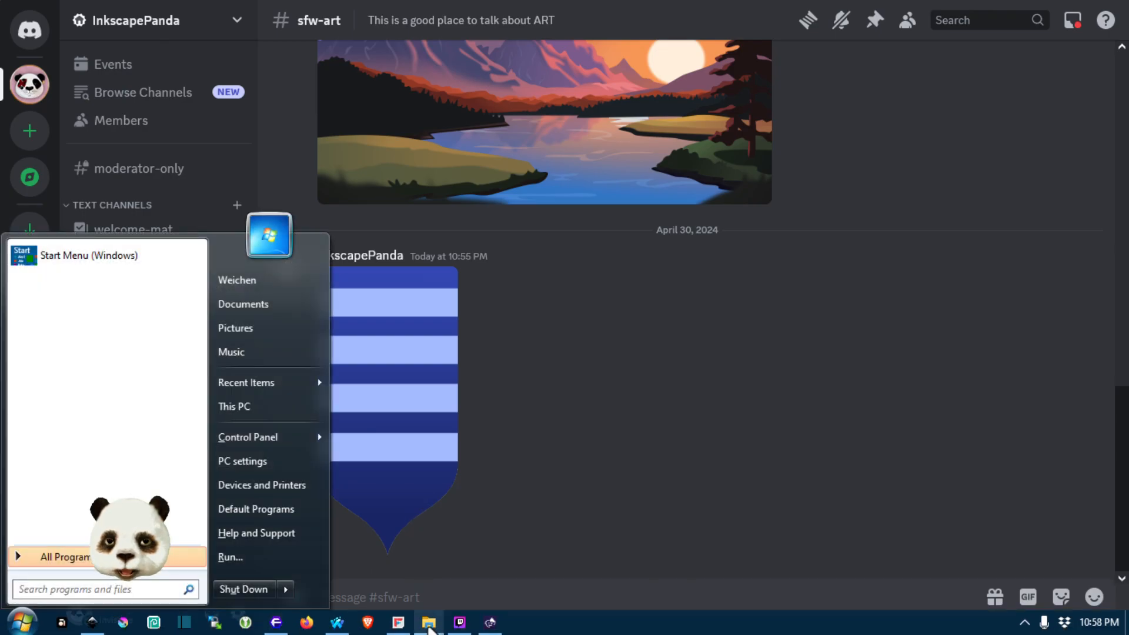
pyautogui.click(429, 627)
pyautogui.moveTo(1128, 329); pyautogui.dragTo(824, 265)
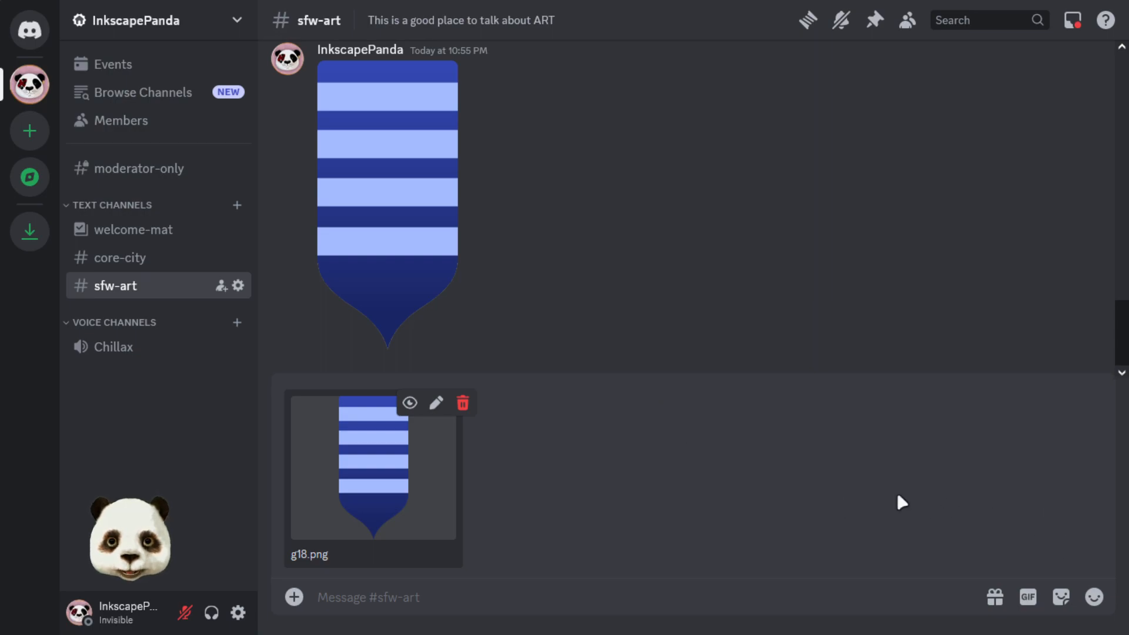
pyautogui.press('Return')
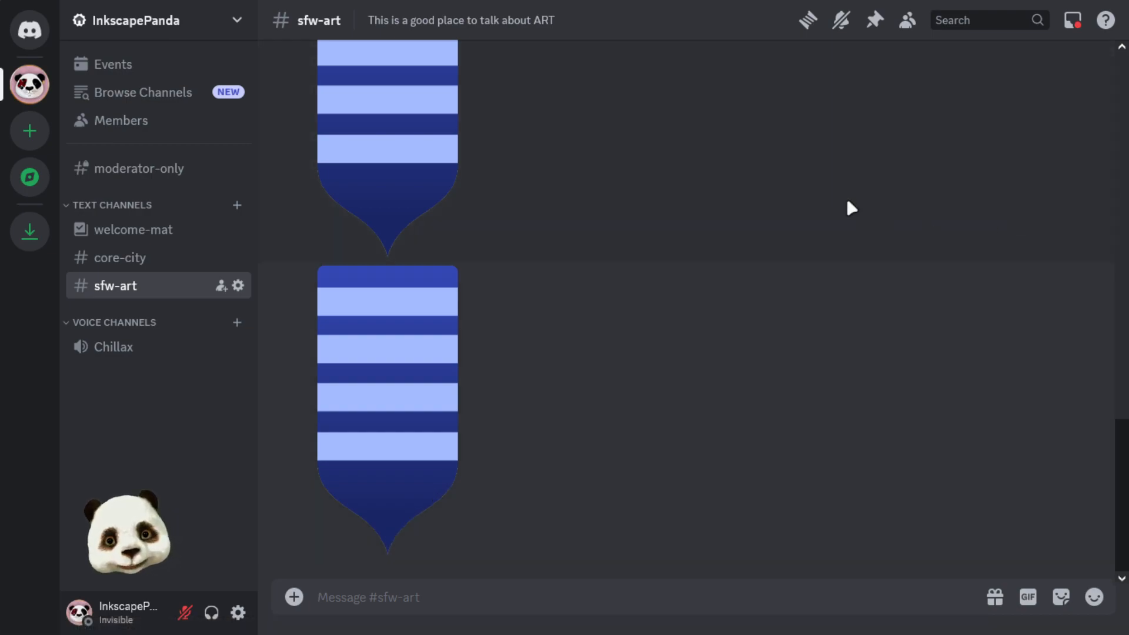
# Switch back to Inkscape and undo and redo the latest edits to compare the banner's edges over magenta and blue
pyautogui.press('super')
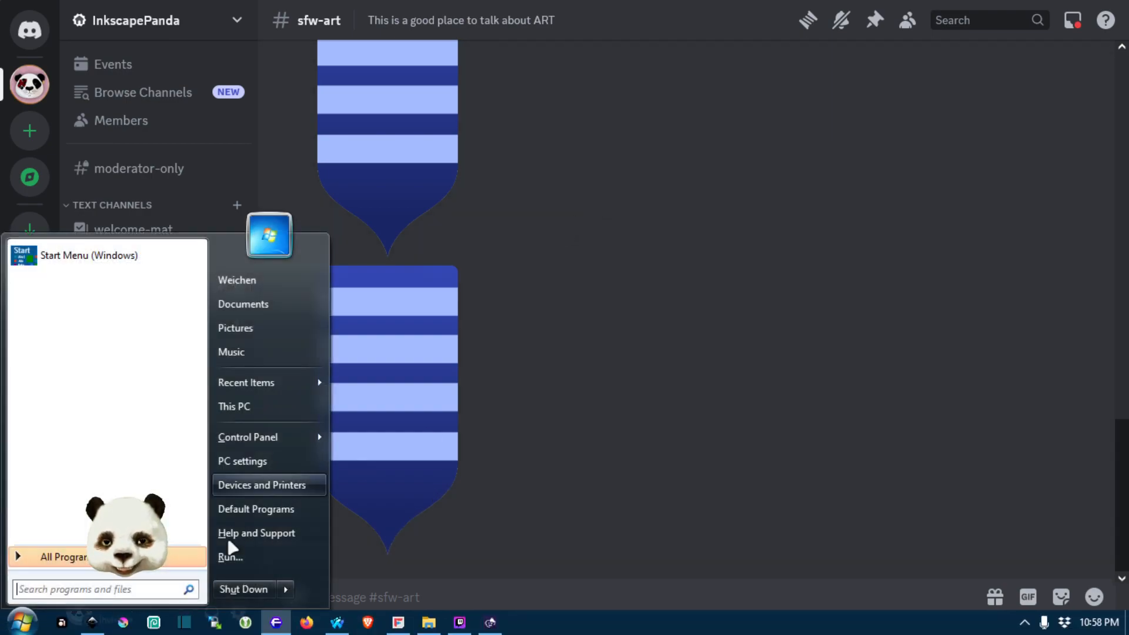
pyautogui.click(92, 624)
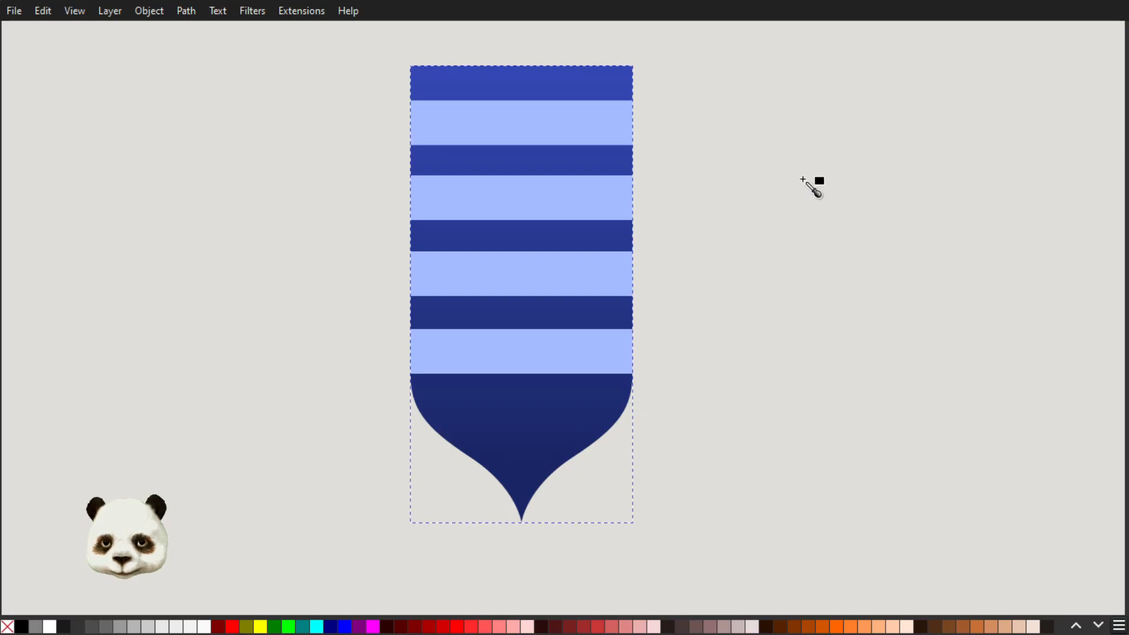
pyautogui.hotkey('ctrl', 'z')
pyautogui.hotkey('ctrl', 'z')
pyautogui.hotkey('ctrl', 'z')
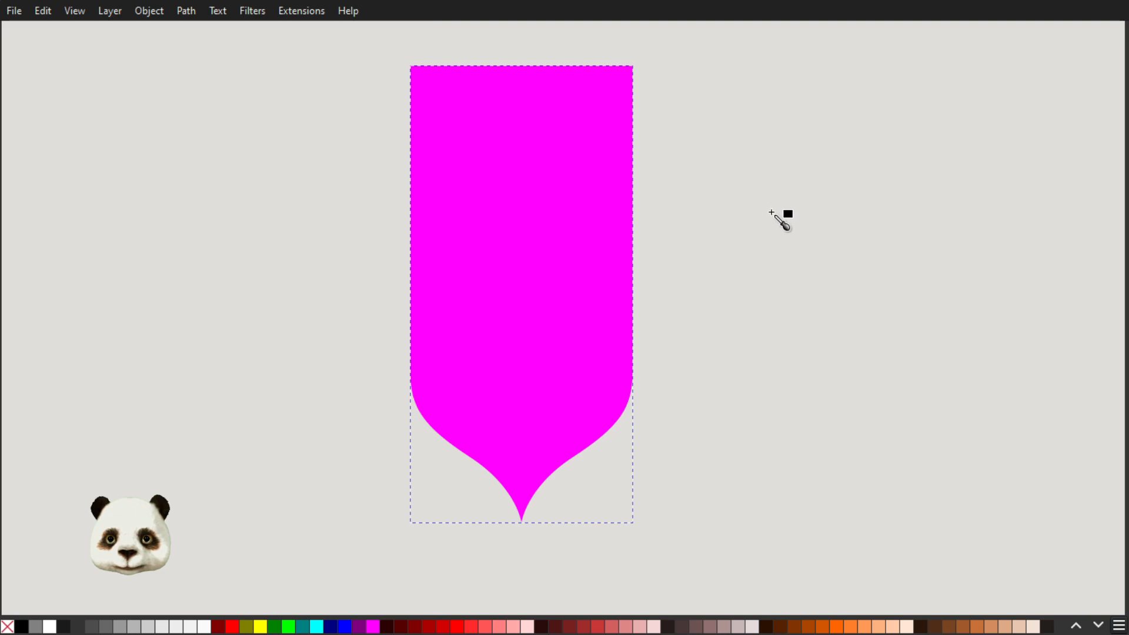
pyautogui.hotkey('ctrl', 'shift', 'z')
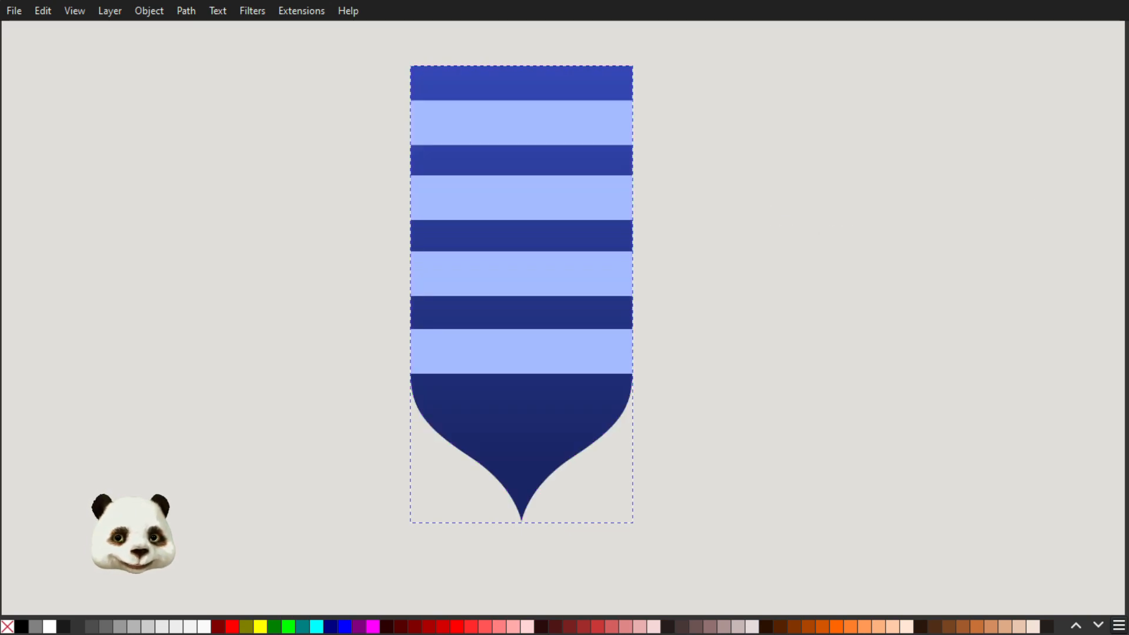
pyautogui.hotkey('ctrl', 'z')
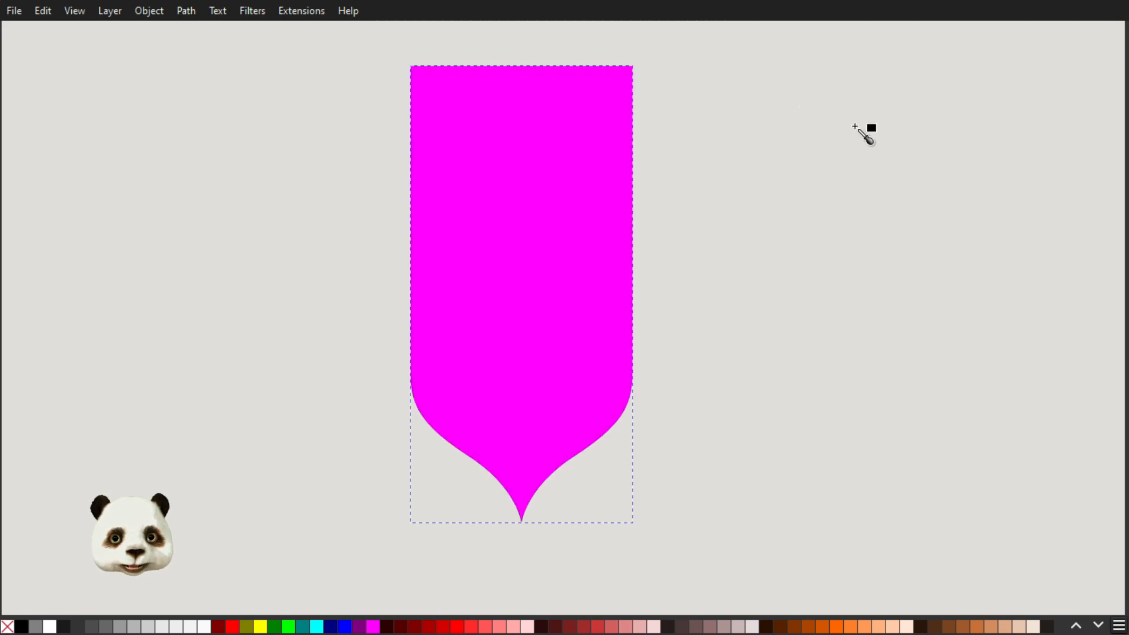
pyautogui.hotkey('ctrl', 'shift', 'z')
pyautogui.hotkey('ctrl', 'shift', 'z')
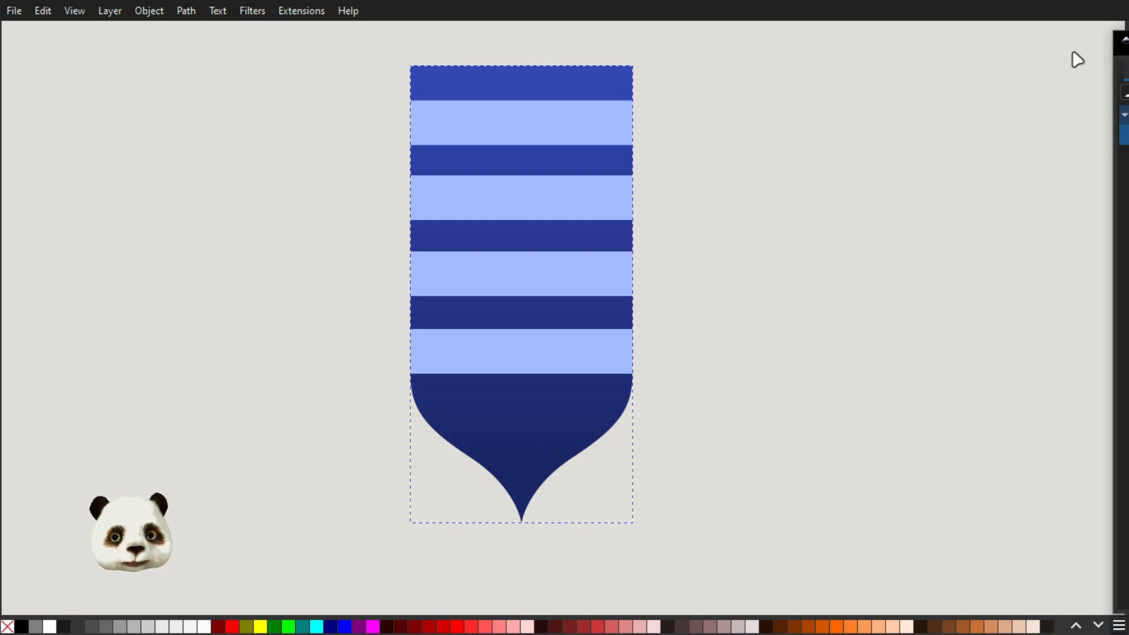
# Bring back the list of layers and objects and delete the backing rectangle from group g18
pyautogui.hotkey('ctrl', 'shift', 'l')
pyautogui.moveTo(866, 40); pyautogui.dragTo(827, 30)
pyautogui.click(860, 253)
pyautogui.press('Delete')
# Display path17 alone by making it visible and hiding group g18, and review its stroke style settings
pyautogui.click(778, 230)
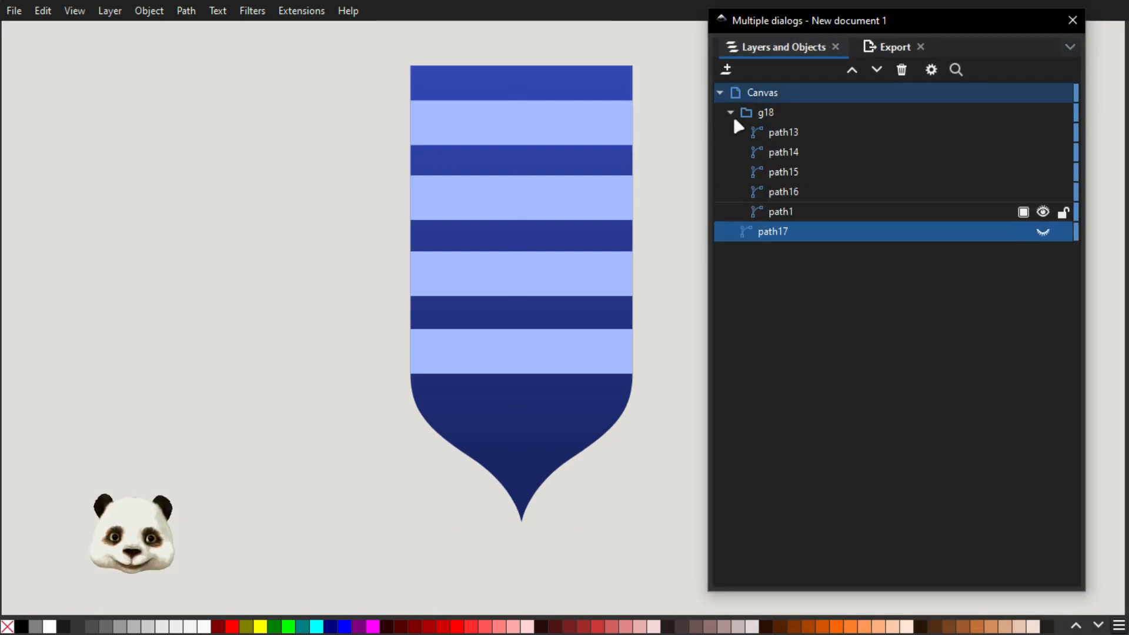
pyautogui.click(731, 113)
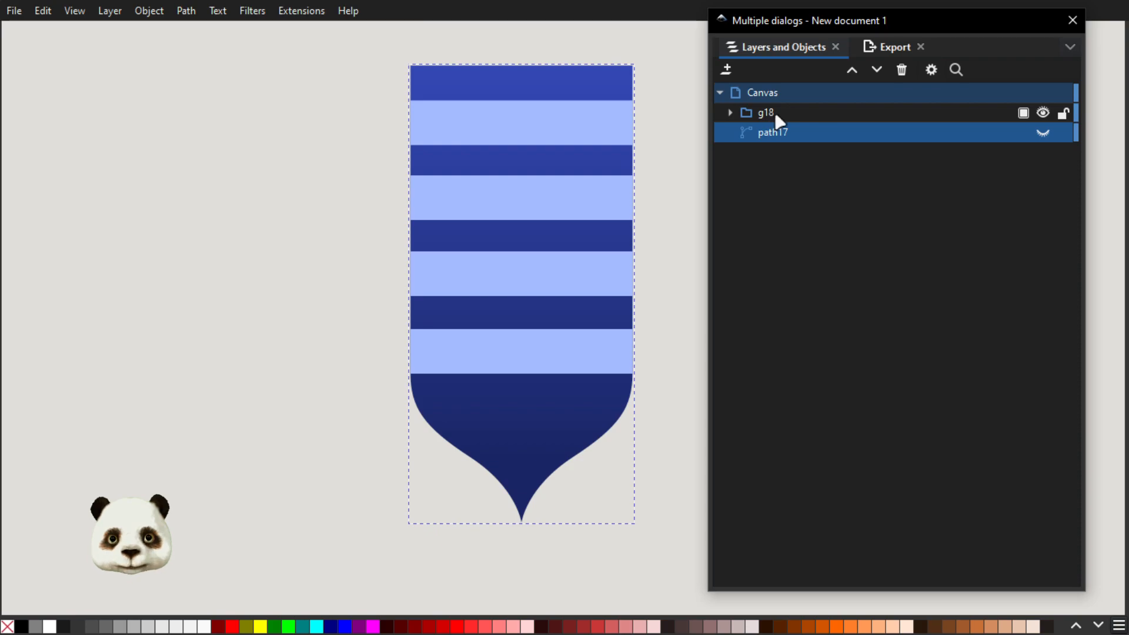
pyautogui.click(1043, 112)
pyautogui.click(1044, 133)
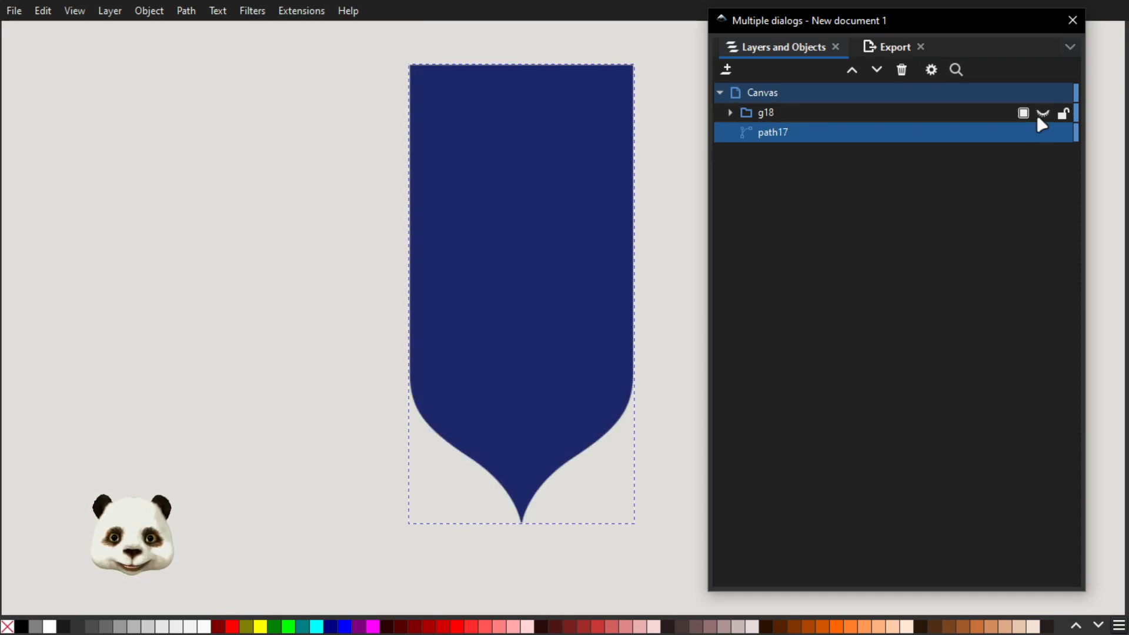
pyautogui.click(1040, 115)
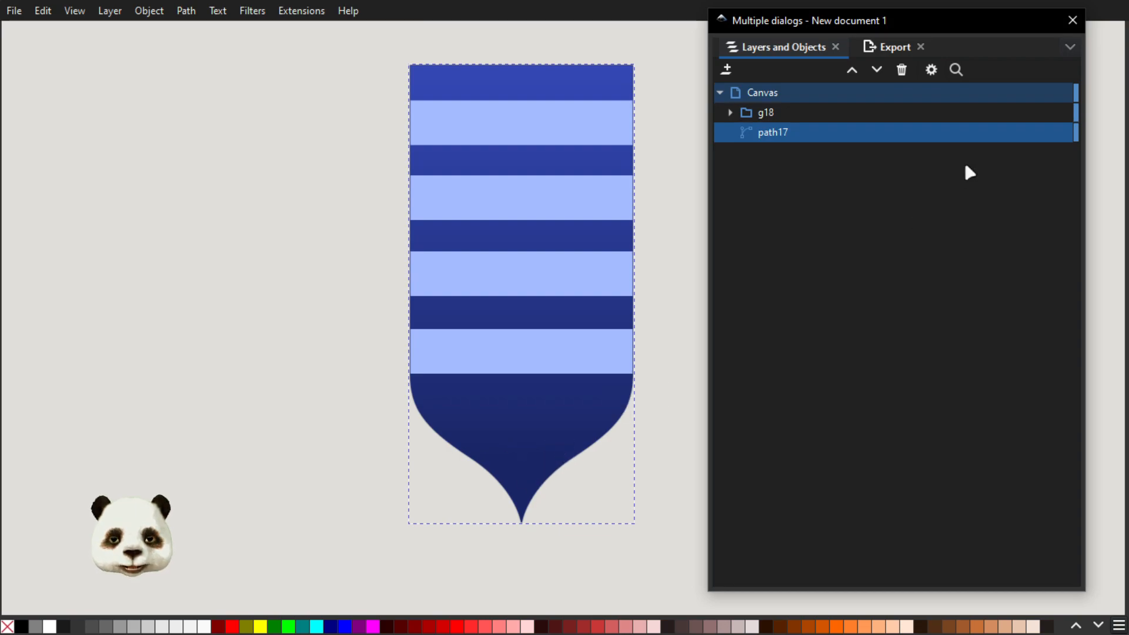
pyautogui.click(1043, 114)
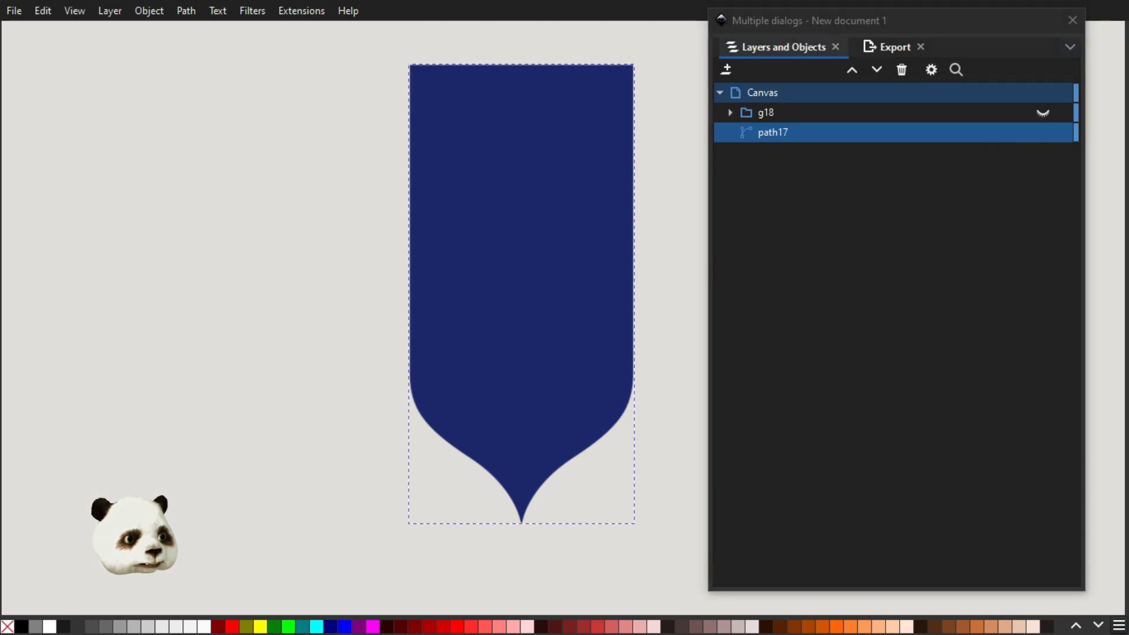
pyautogui.moveTo(1128, 24); pyautogui.dragTo(928, 35)
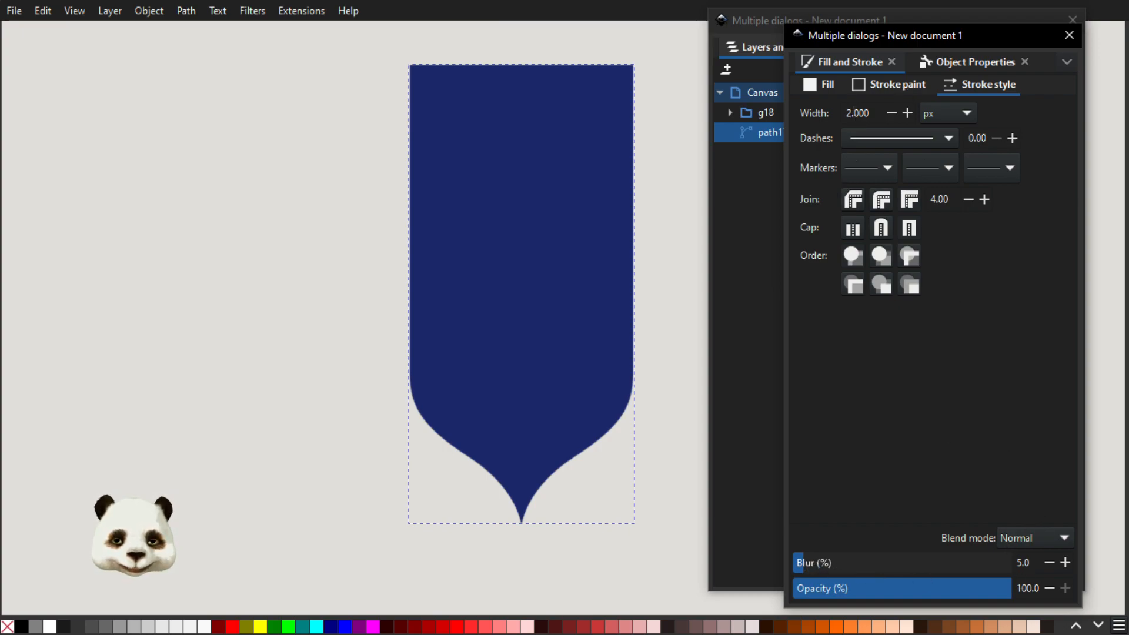
pyautogui.click(1069, 35)
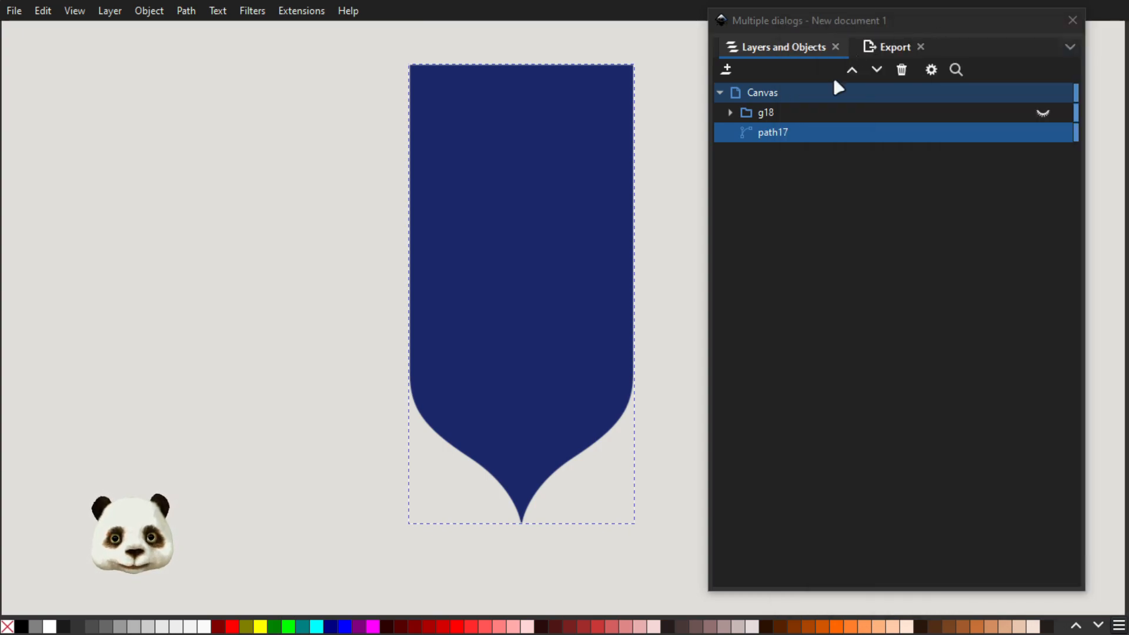
# Hide path17 and show group g18 again to examine the banner's lower curved edge up close
pyautogui.click(1043, 133)
pyautogui.click(1044, 113)
pyautogui.scroll(8, 574, 428)
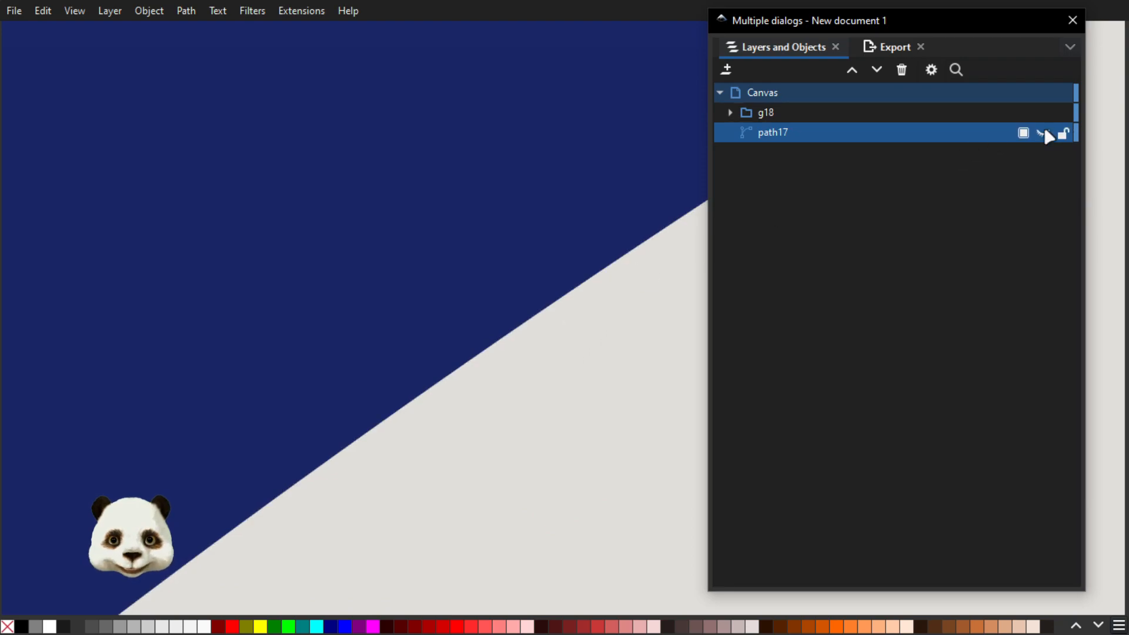
# Make path17 visible again behind the banner's edge and switch to the Selector tool with the whole banner in view
pyautogui.click(1044, 133)
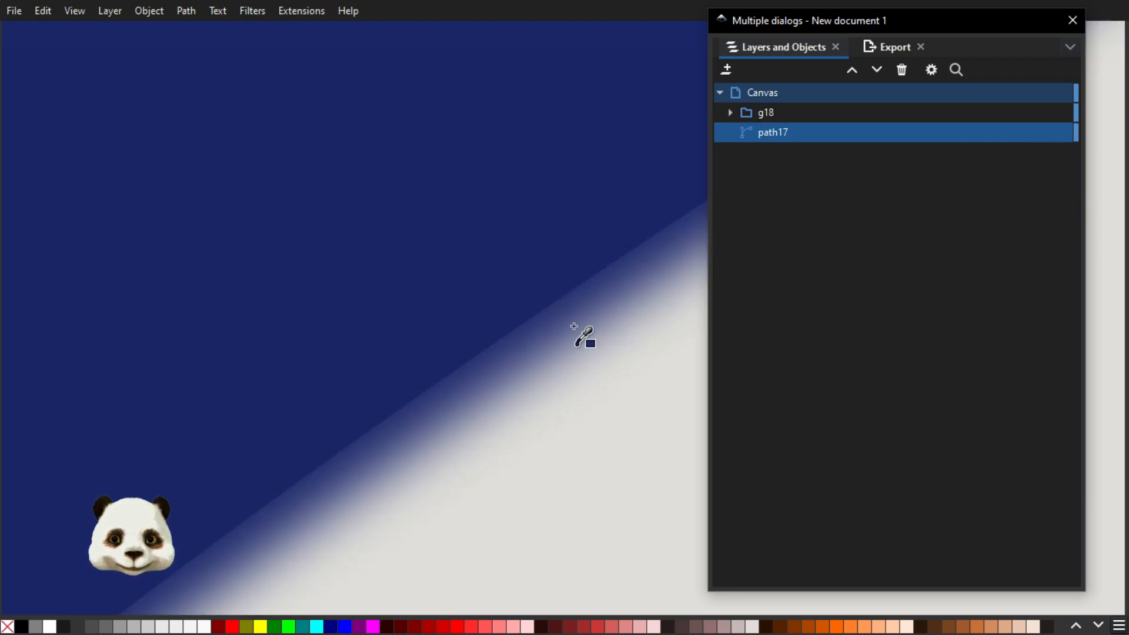
pyautogui.scroll(-3, 620, 349)
pyautogui.scroll(-6, 620, 349)
pyautogui.press('s')
pyautogui.click(560, 386)
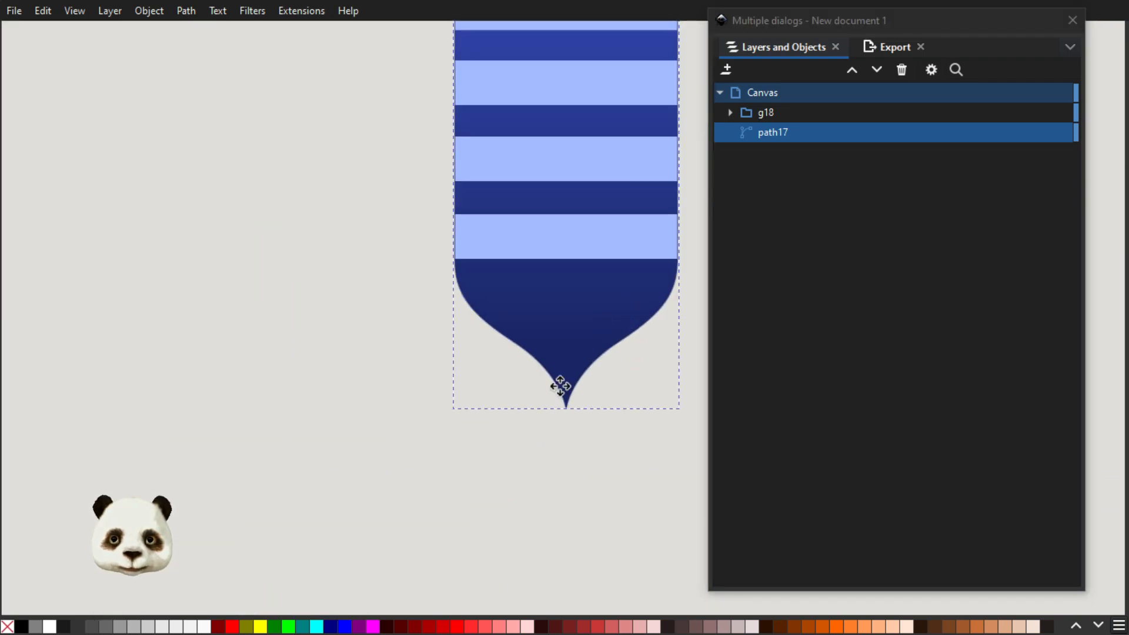
pyautogui.moveTo(560, 386); pyautogui.dragTo(430, 549)
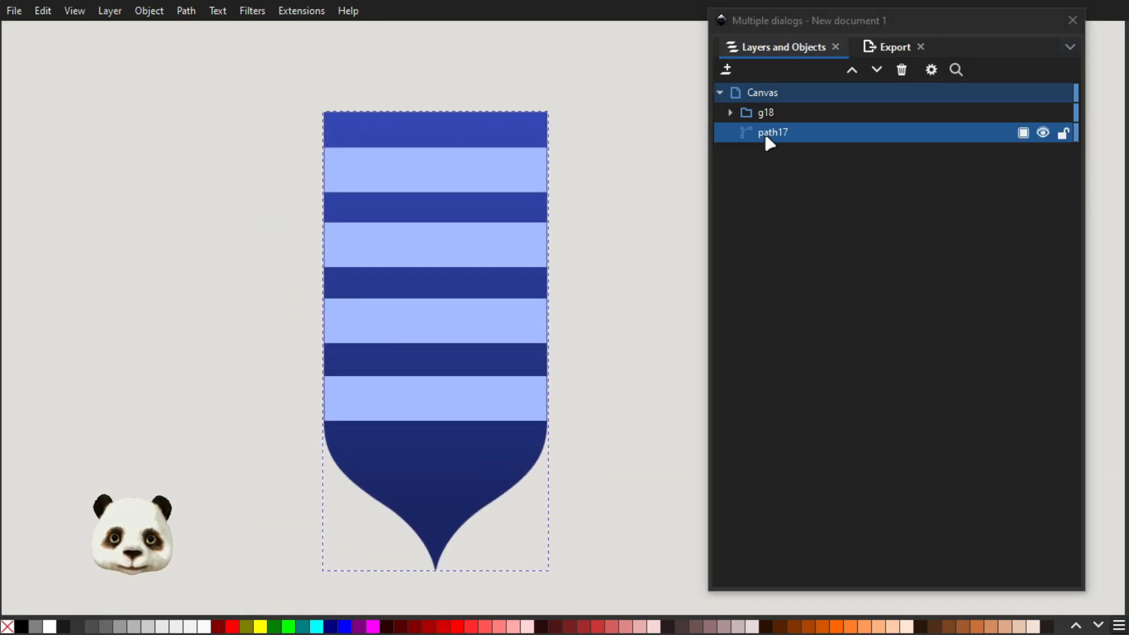
# Export the selected banner as path1.png, replacing the existing file, and move the dialog window off the canvas
pyautogui.click(885, 47)
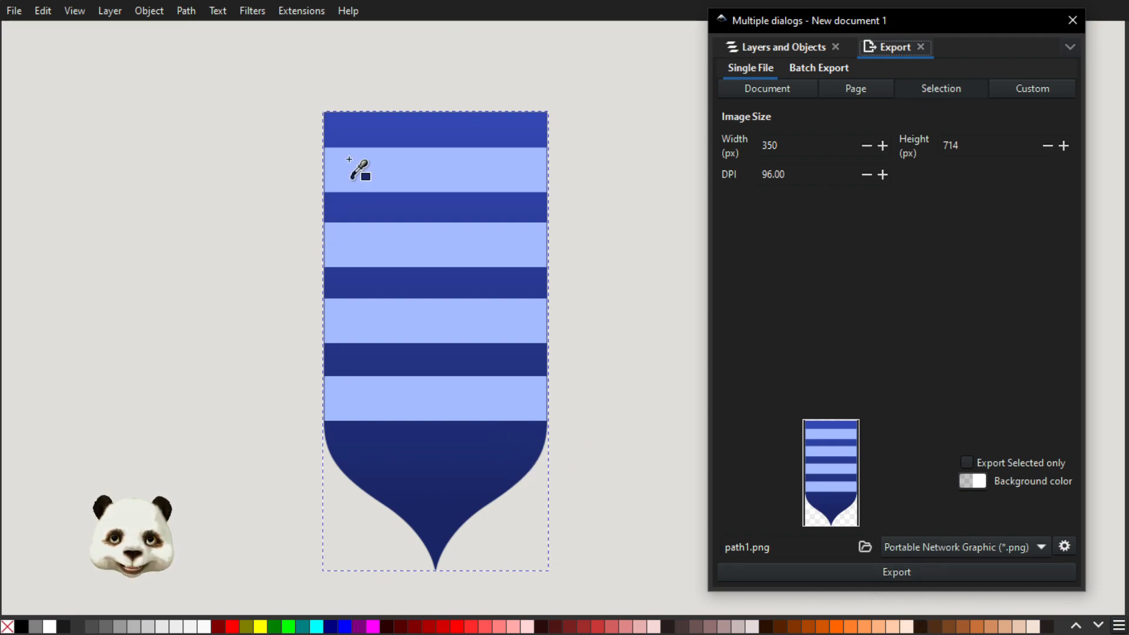
pyautogui.click(834, 581)
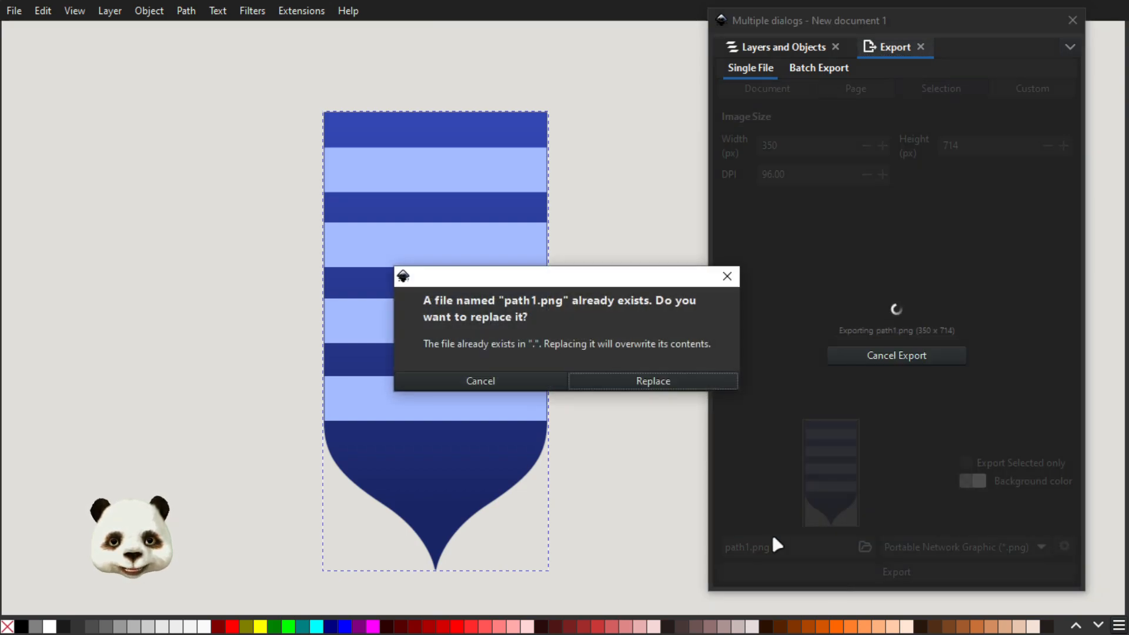
pyautogui.click(650, 384)
pyautogui.moveTo(951, 17); pyautogui.dragTo(1128, 18)
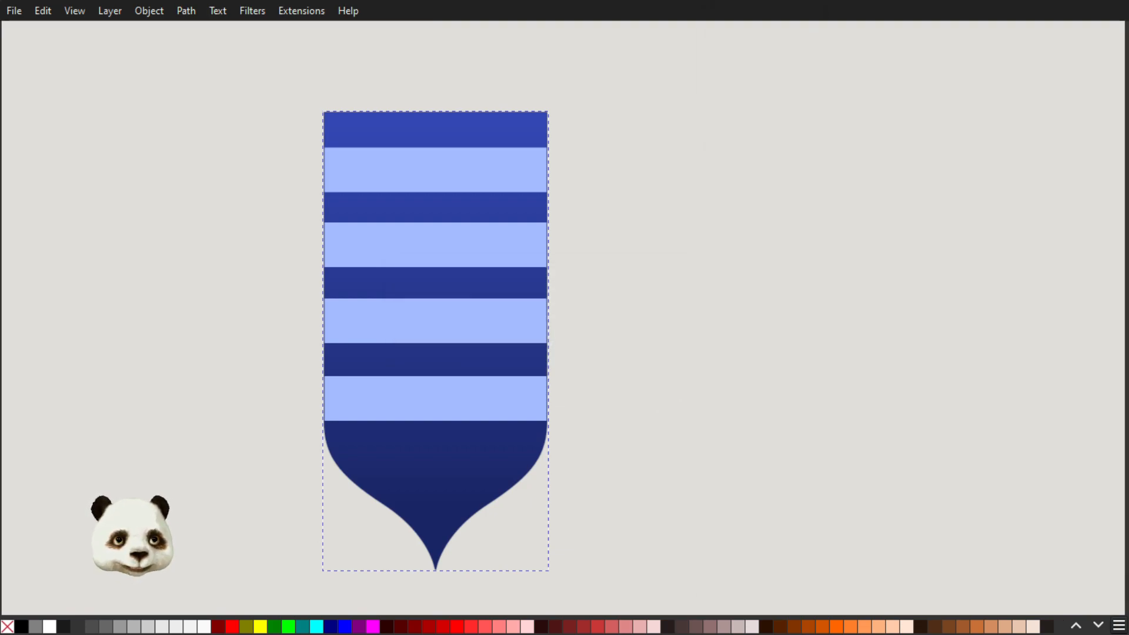
# Switch to Discord, post the exported banner PNG in #sfw-art and enlarge the previously posted banner to compare its edges
pyautogui.press('super')
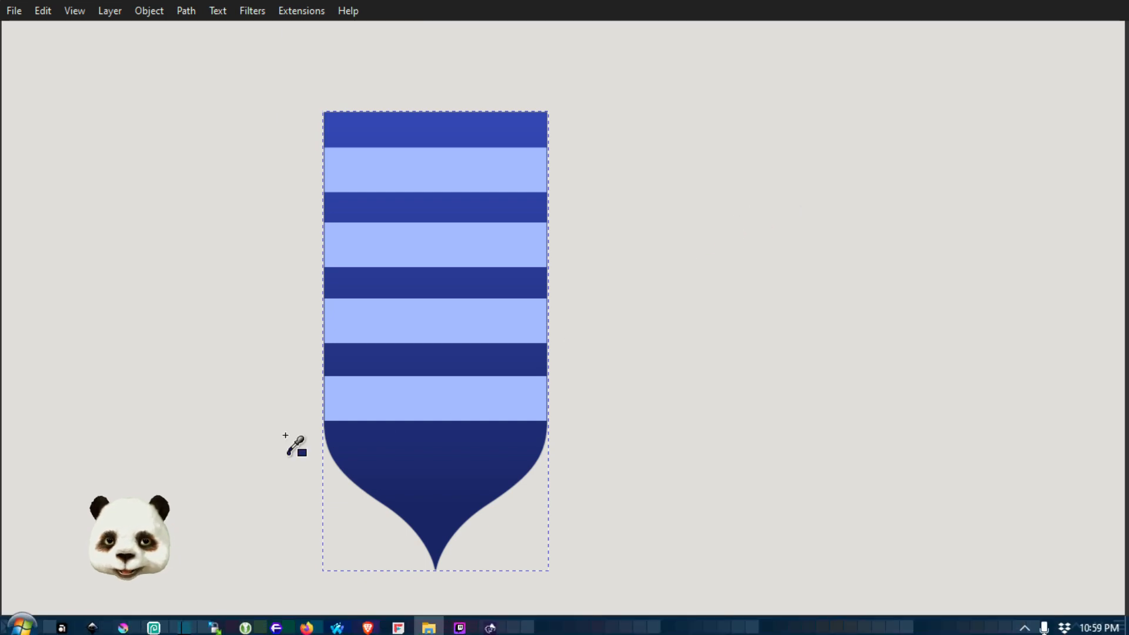
pyautogui.click(276, 624)
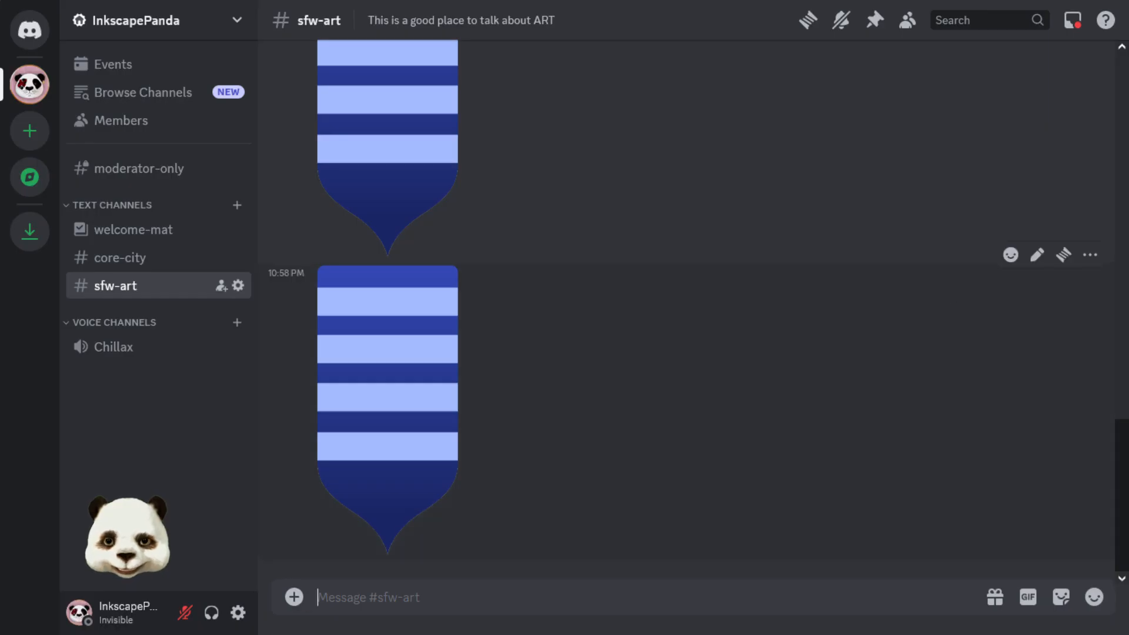
pyautogui.moveTo(1128, 329); pyautogui.dragTo(700, 416)
pyautogui.press('Return')
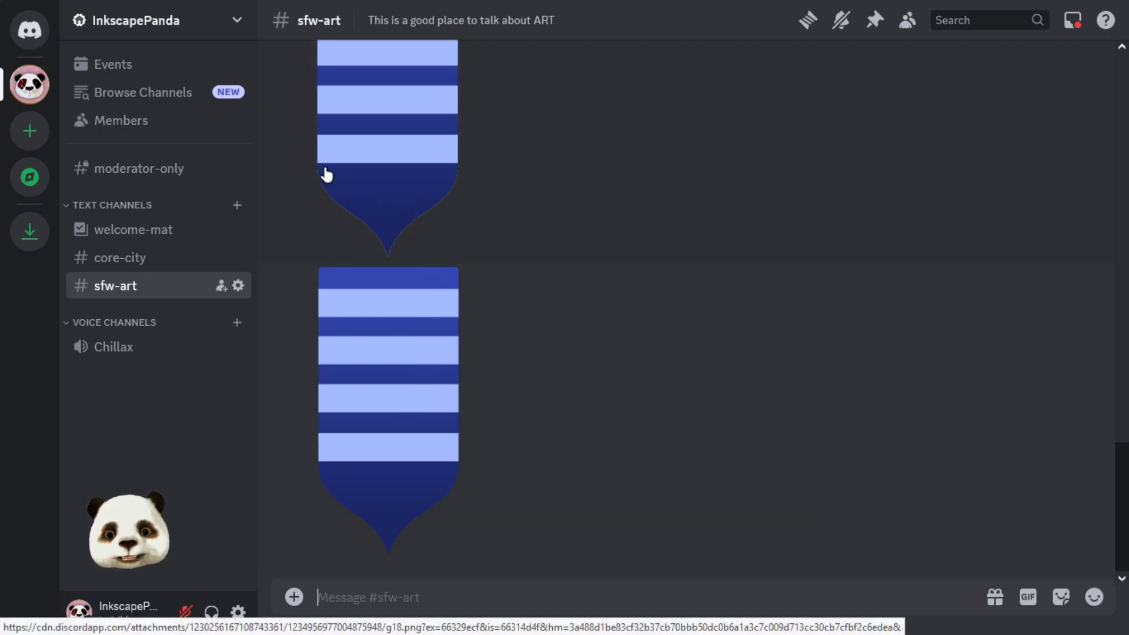
pyautogui.click(388, 202)
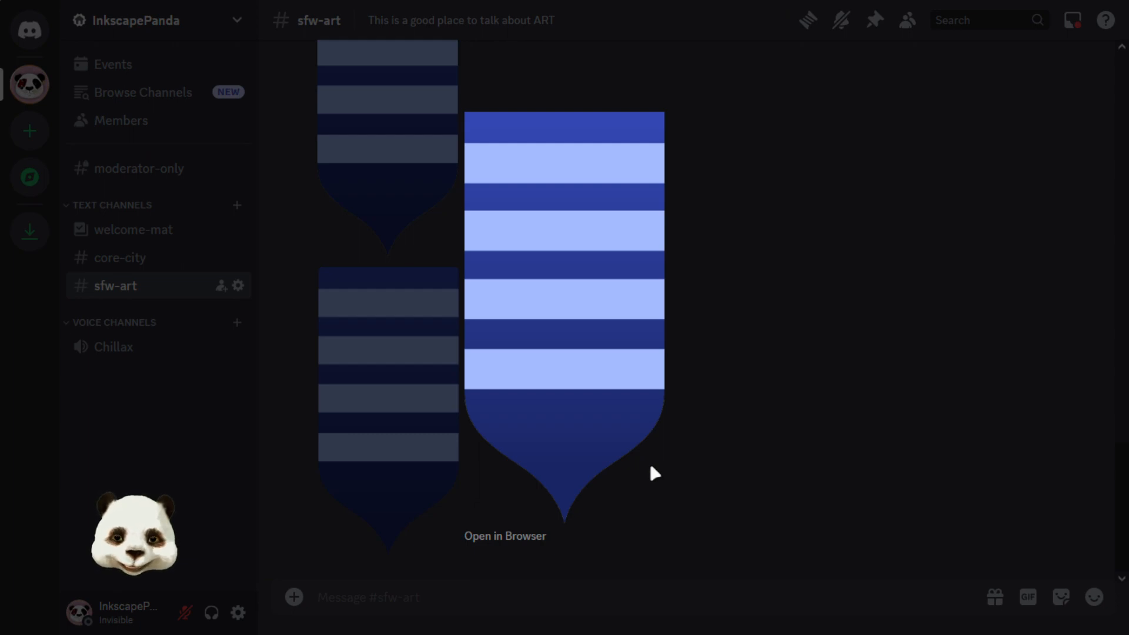
pyautogui.click(861, 254)
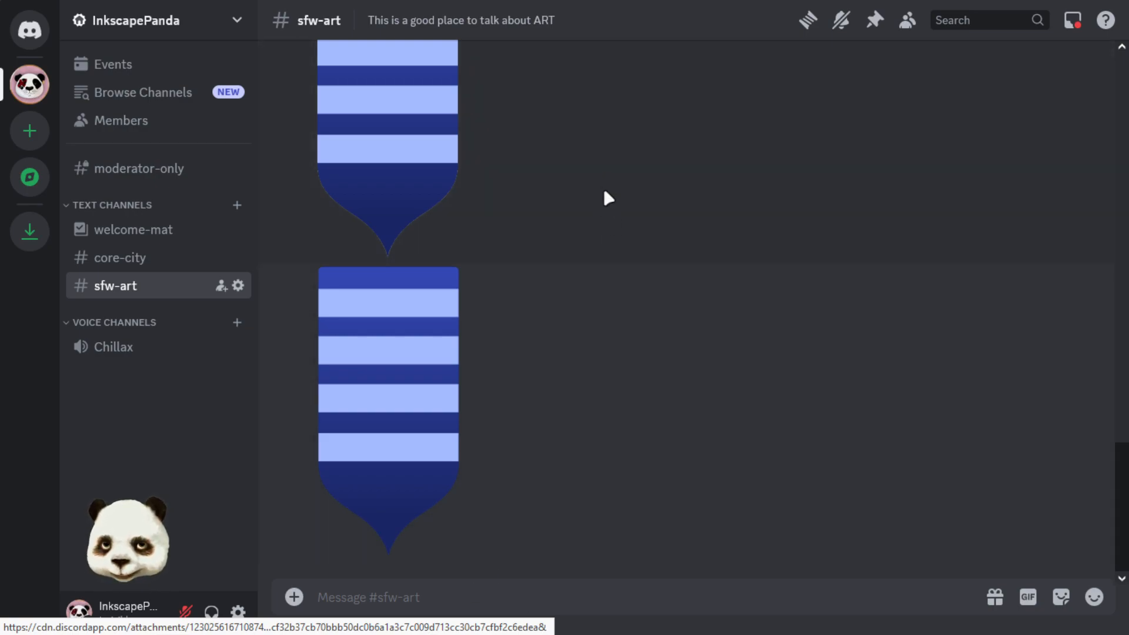
pyautogui.press('super')
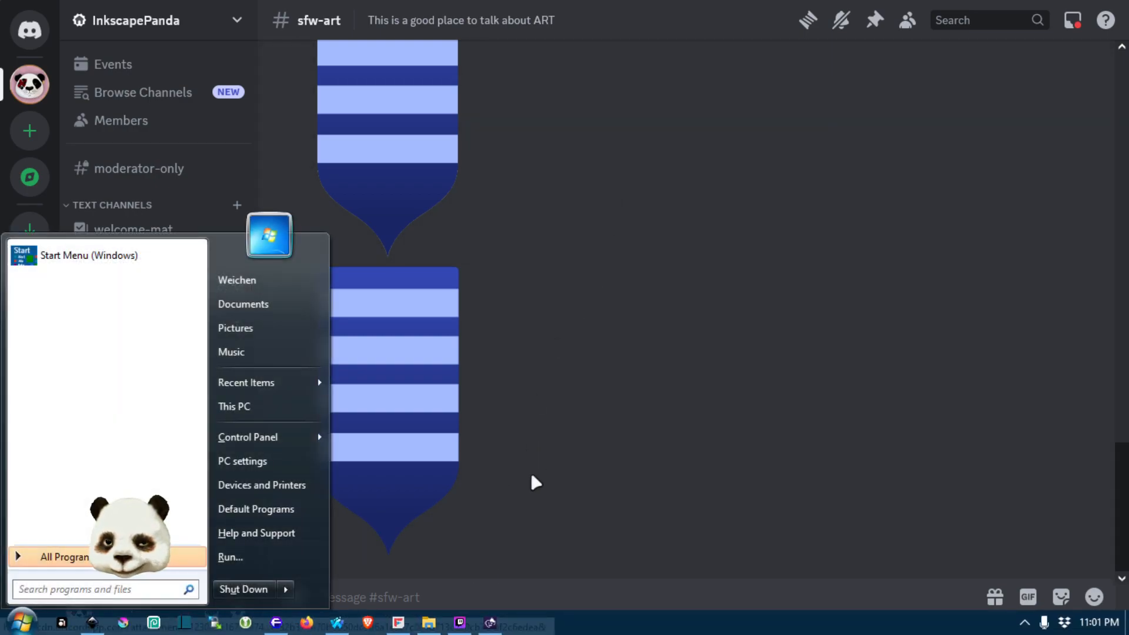
pyautogui.click(491, 623)
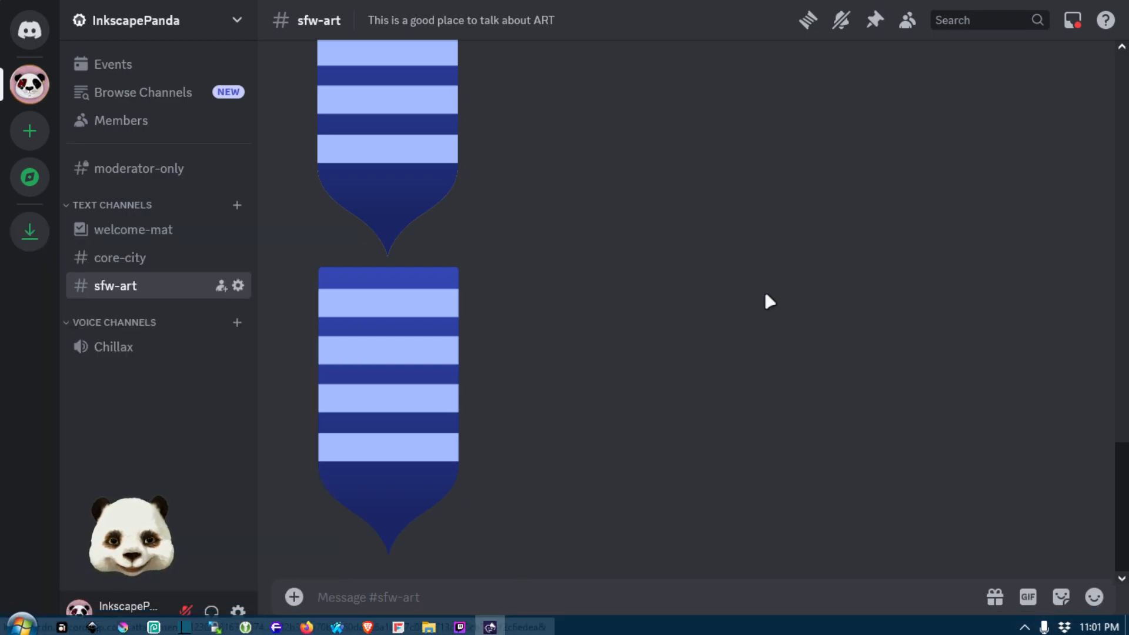
pyautogui.press('super')
pyautogui.click(460, 622)
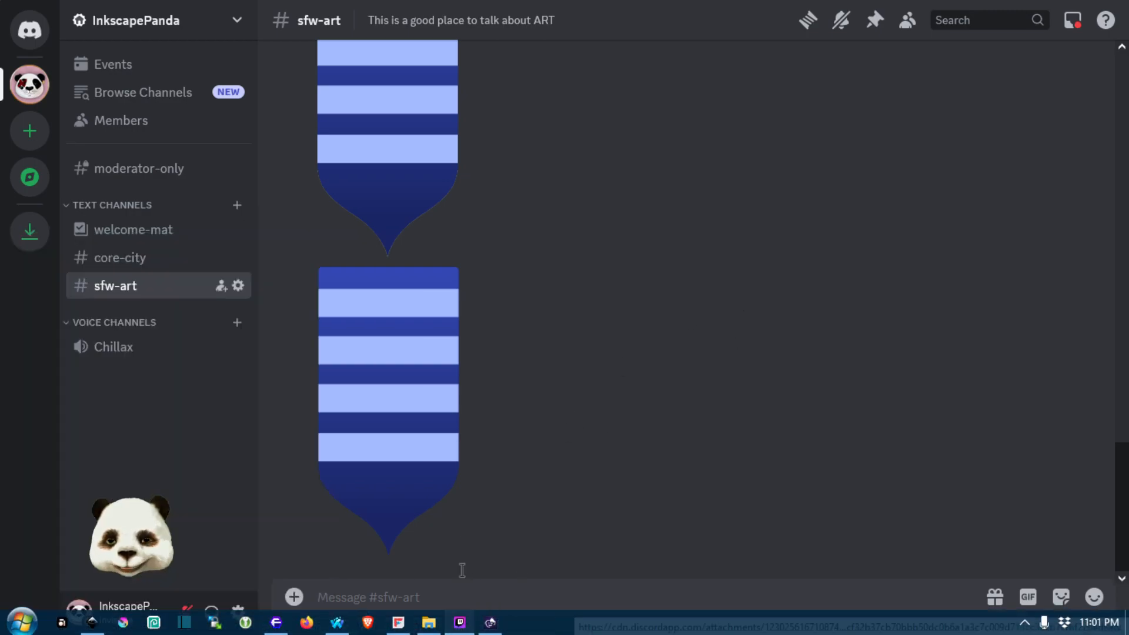